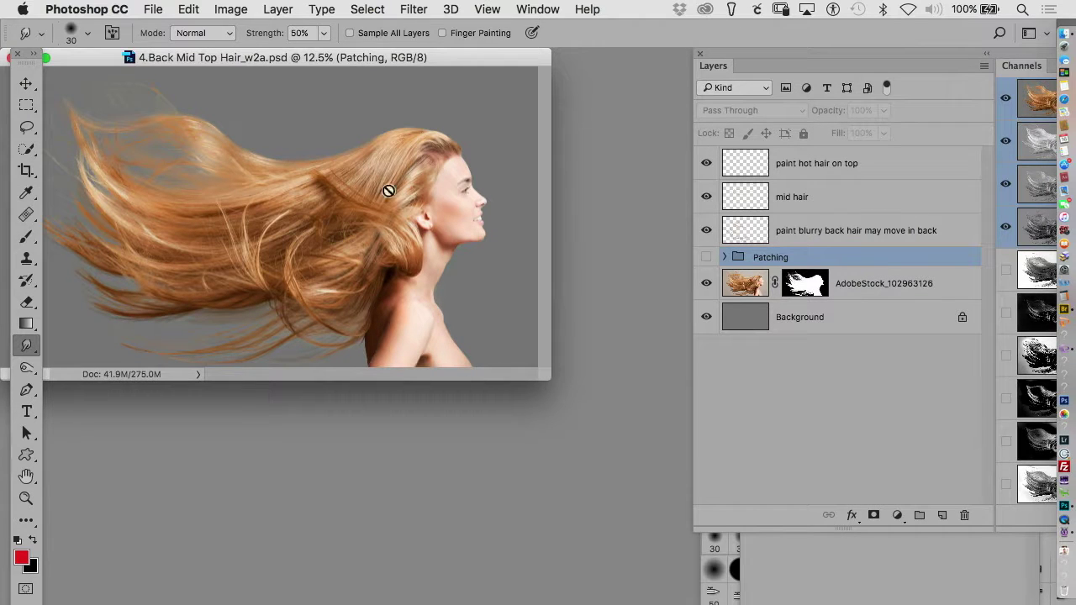
Close 4.Back Mid Top Hair_w2a.psd, then open 5.SCREEN_w3a.psd from the 3. PAINT Hair folder in an enlarged window
left_click(642, 199)
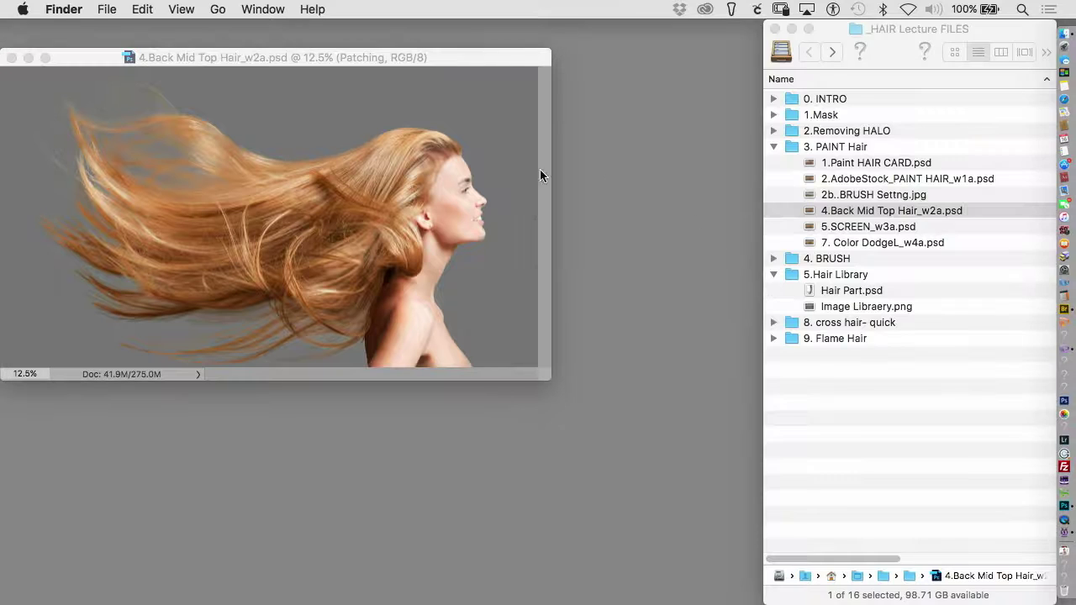
left_click(242, 63)
left_click(101, 66)
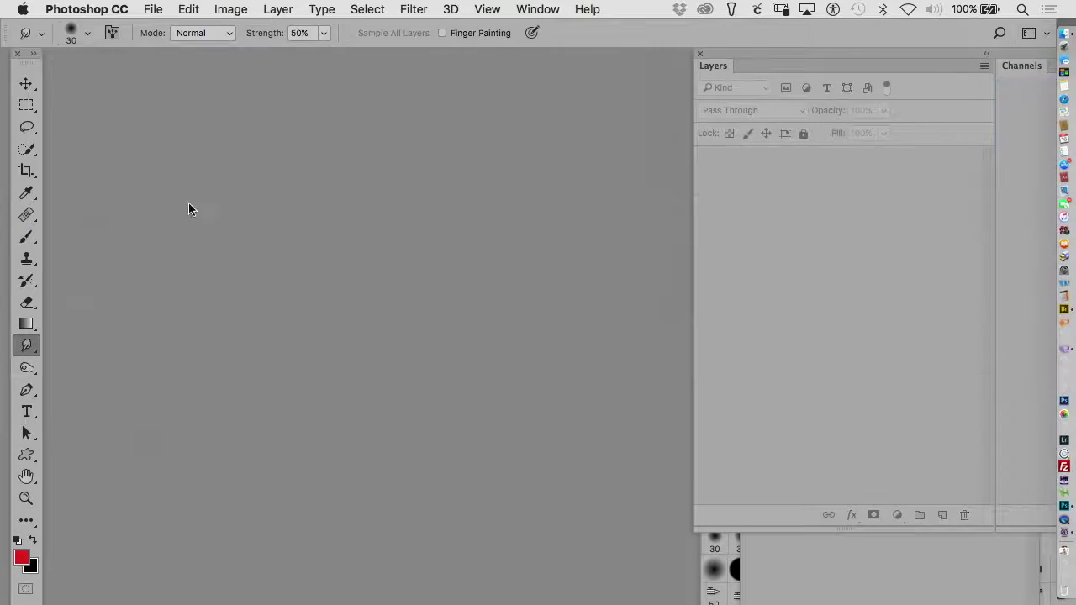
left_click(191, 206)
double_click(820, 227)
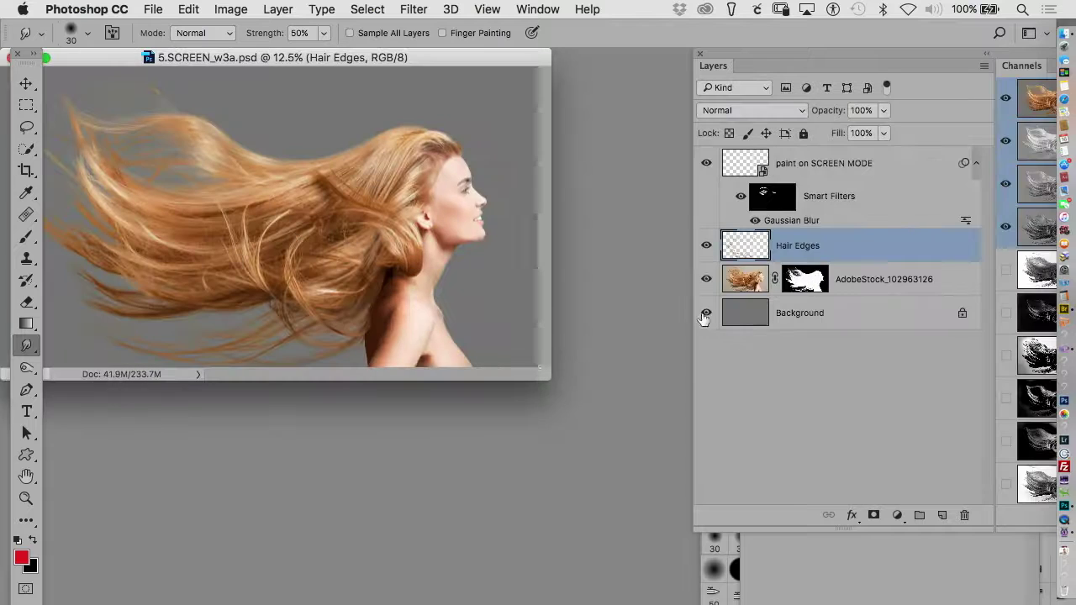
left_click_drag(550, 379, 664, 589)
Hide the paint on SCREEN MODE layer and inspect the Hair Edges strokes with the AdobeStock_102963126 layer temporarily hidden
left_click(706, 163)
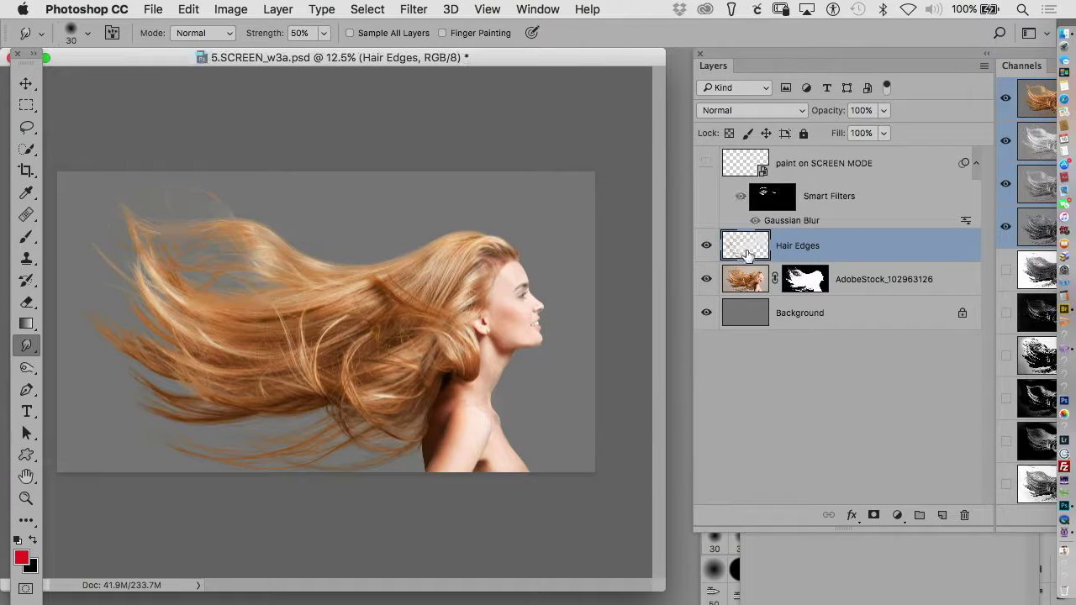
mouse_move(355, 272)
left_mouse_down()
mouse_move(444, 359)
mouse_move(504, 361)
left_mouse_up()
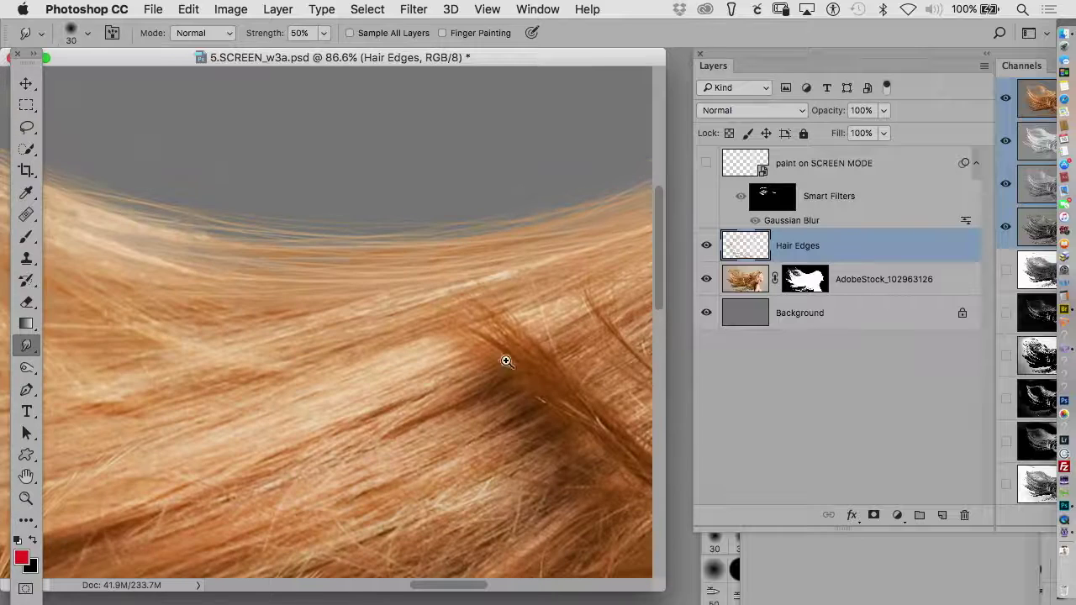
left_click(707, 279)
left_click(530, 360, "alt")
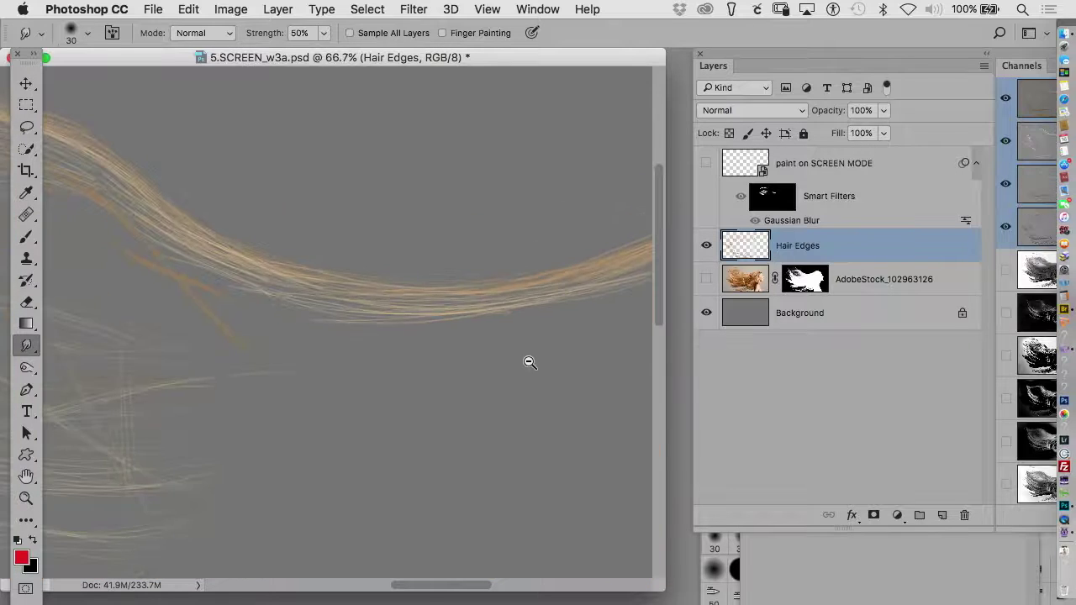
left_click(530, 361, "alt")
left_click(531, 364, "alt")
left_click_drag(536, 372, 605, 361)
left_click(707, 279)
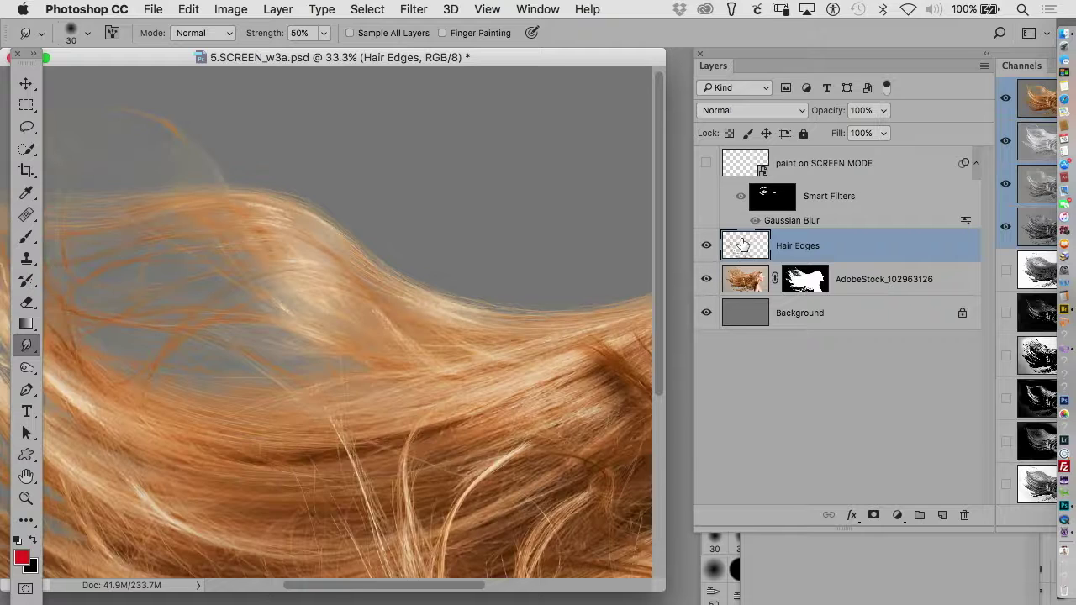
Create a new layer named HOT detail on screen above the Hair Edges layer
key("super+shift+n")
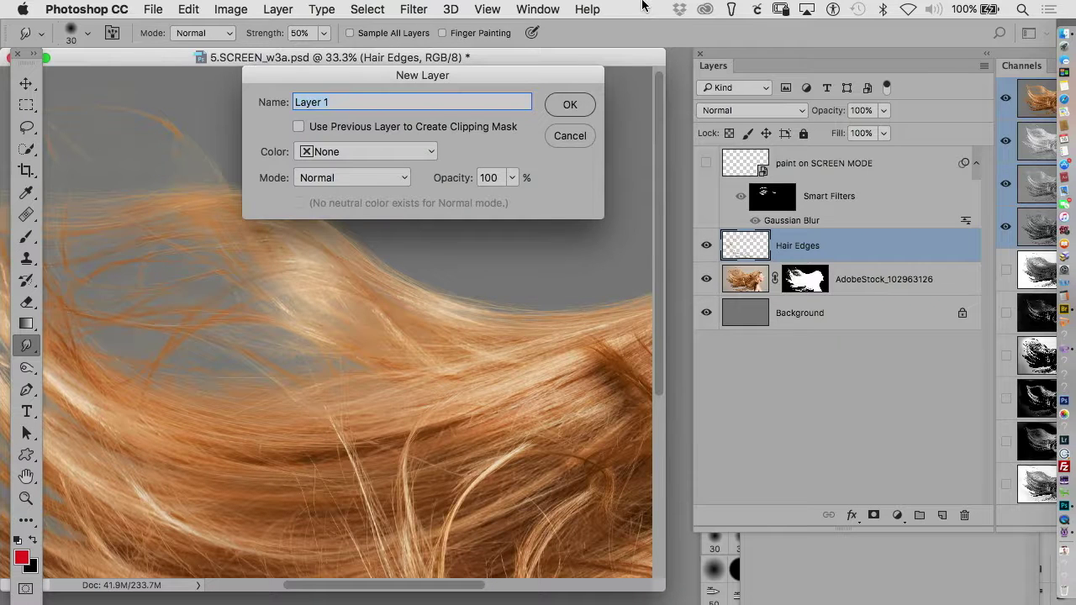
type("HOT detail on scr")
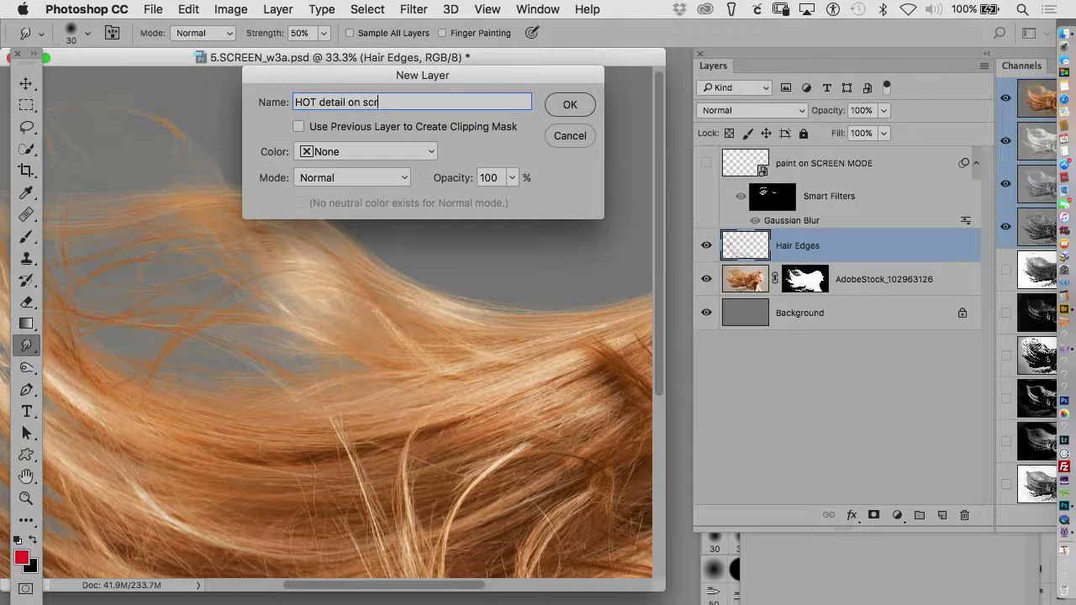
type("een")
key("Return")
Set up the Brush tool with a white foreground colour and its blend mode set to Screen
key("b")
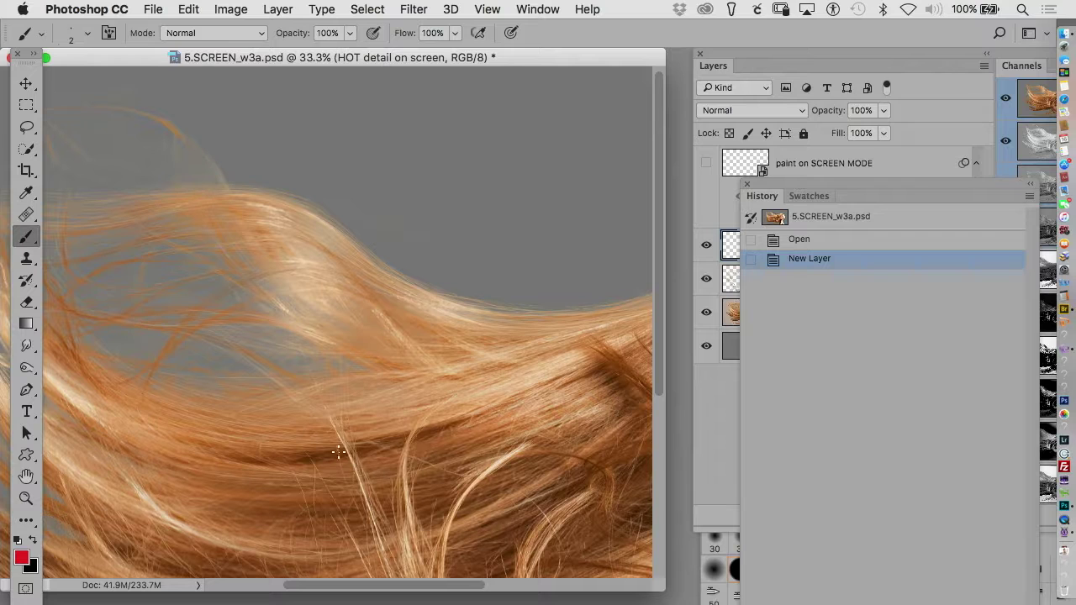
key("d")
key("x")
left_click(493, 472, "alt")
left_click(269, 268, "alt")
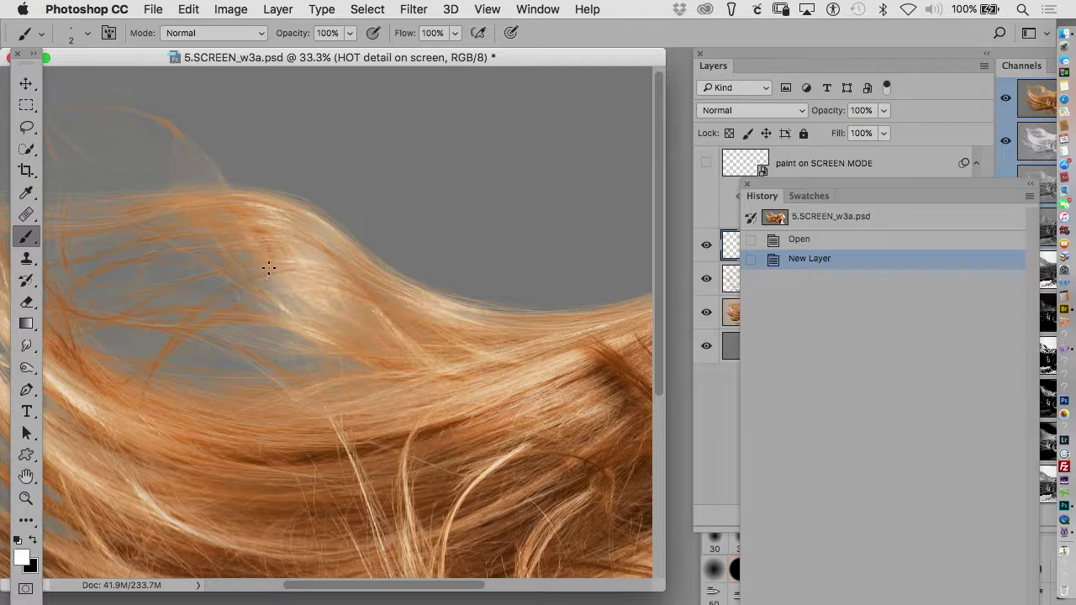
left_click(209, 32)
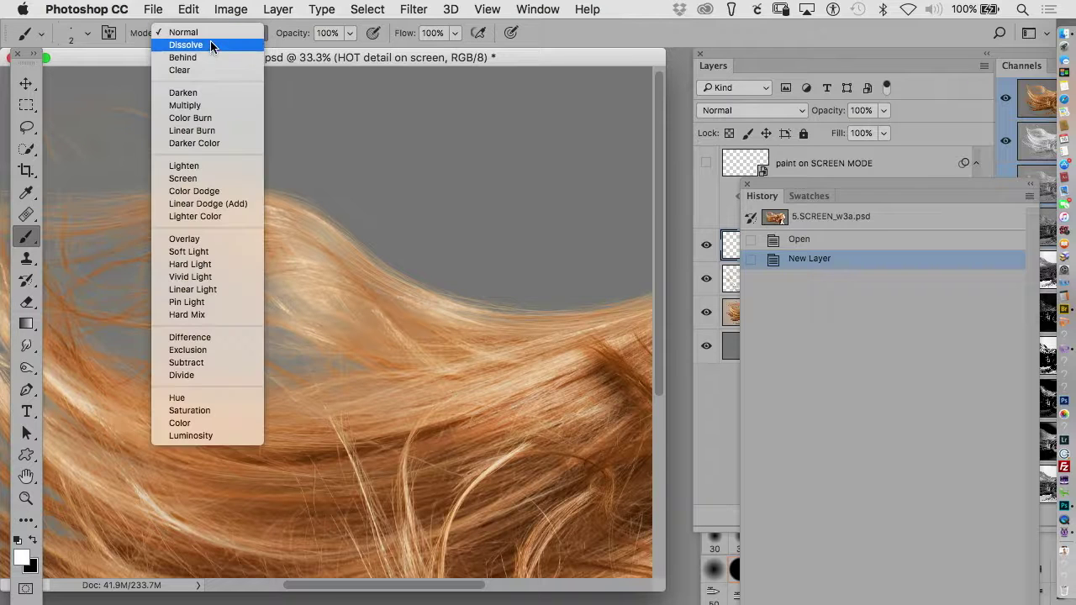
left_click(209, 178)
Sample a tan hair colour and paint a few thin strokes along the hair's upper edge
left_click(522, 343, "alt")
scroll(416, 322, "right", 5)
left_click_drag(543, 260, 394, 272)
left_click_drag(457, 281, 390, 278)
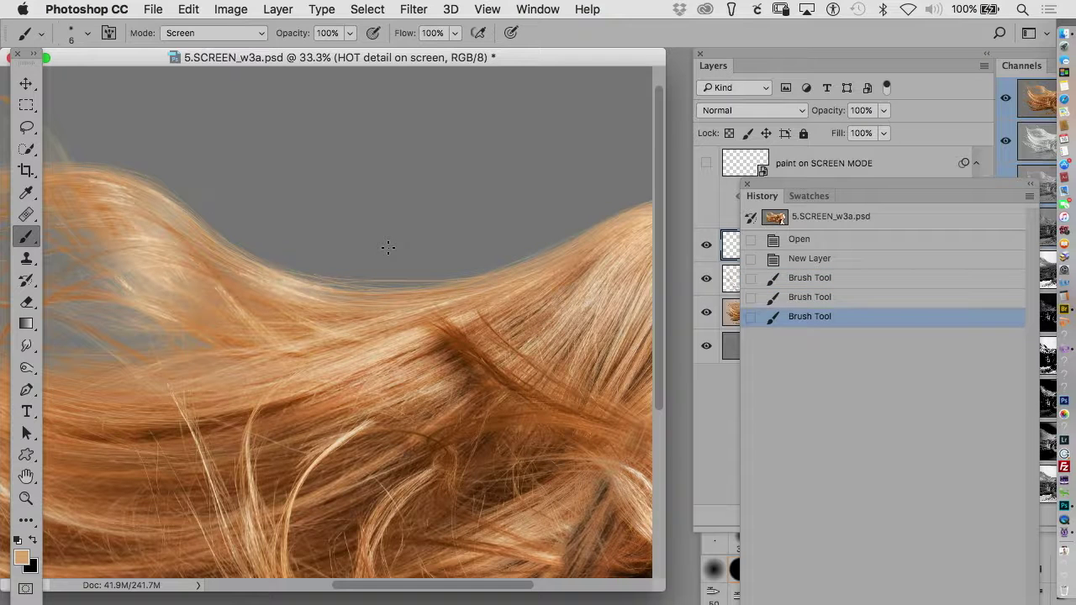
left_click(73, 603)
left_click(535, 157)
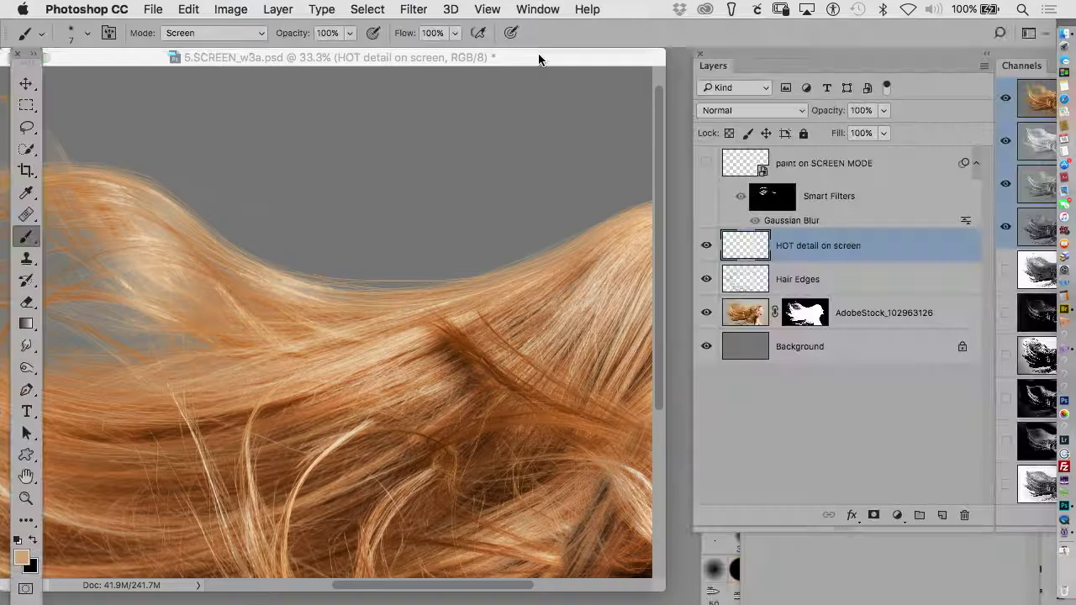
Try white strokes along the hair's upper edge and clear all paint from the HOT detail on screen layer
key("x")
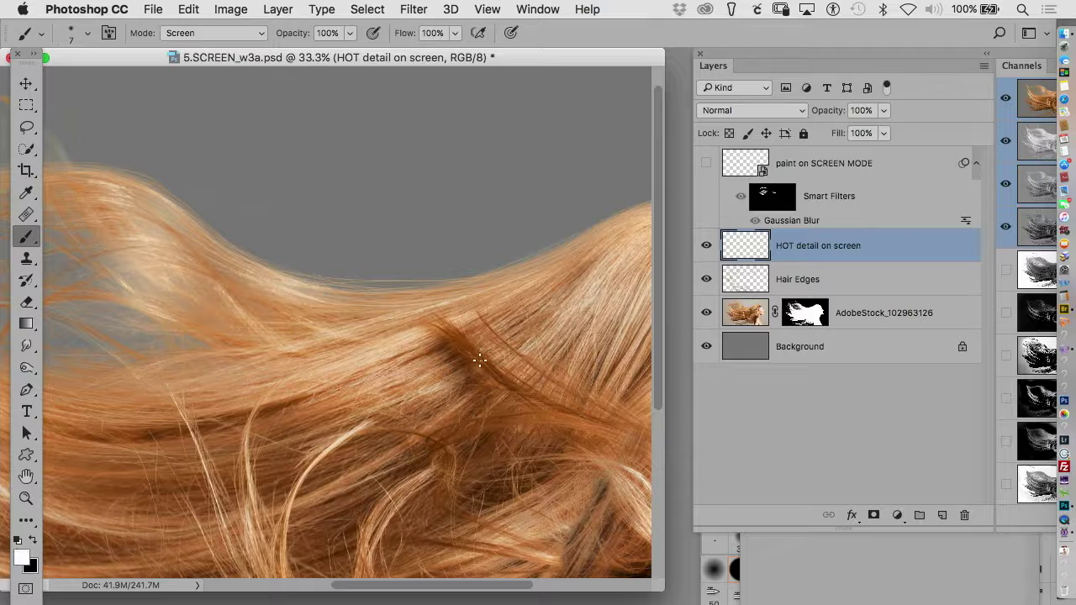
left_click_drag(554, 252, 343, 300)
left_click_drag(547, 260, 270, 285)
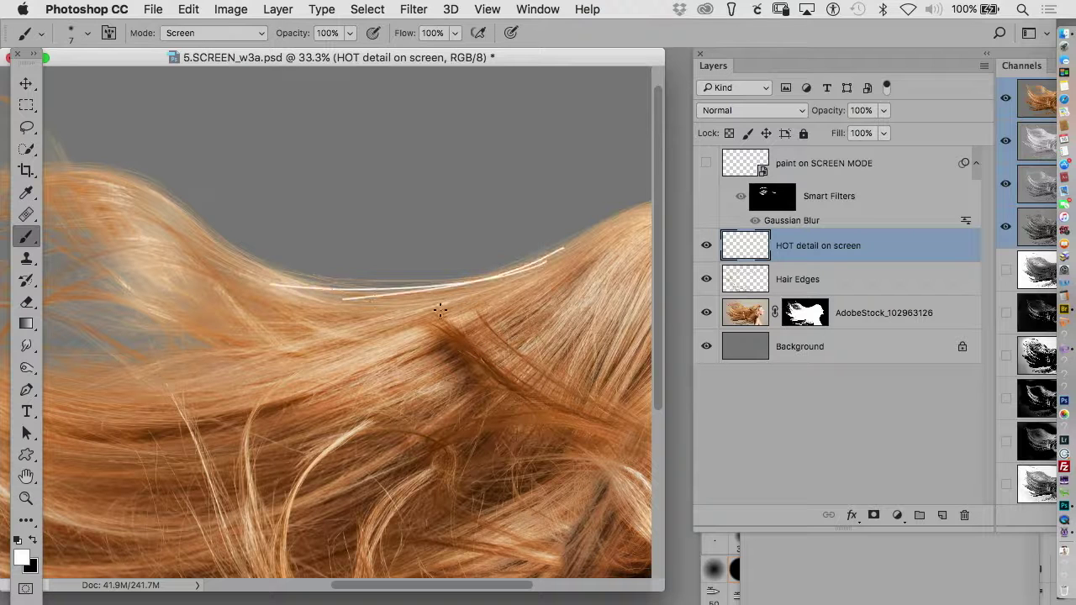
key("super+z")
key("super+a")
key("Delete")
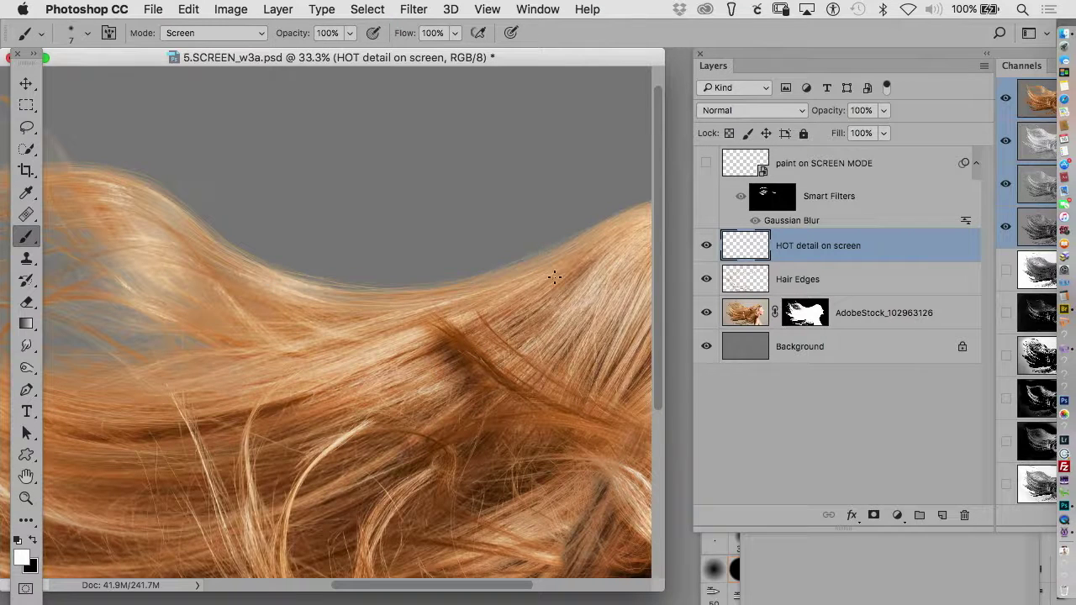
Try curved white strand strokes at 50% brush opacity along the upper hair contour and erase them from the layer
scroll(554, 277, "up", 3)
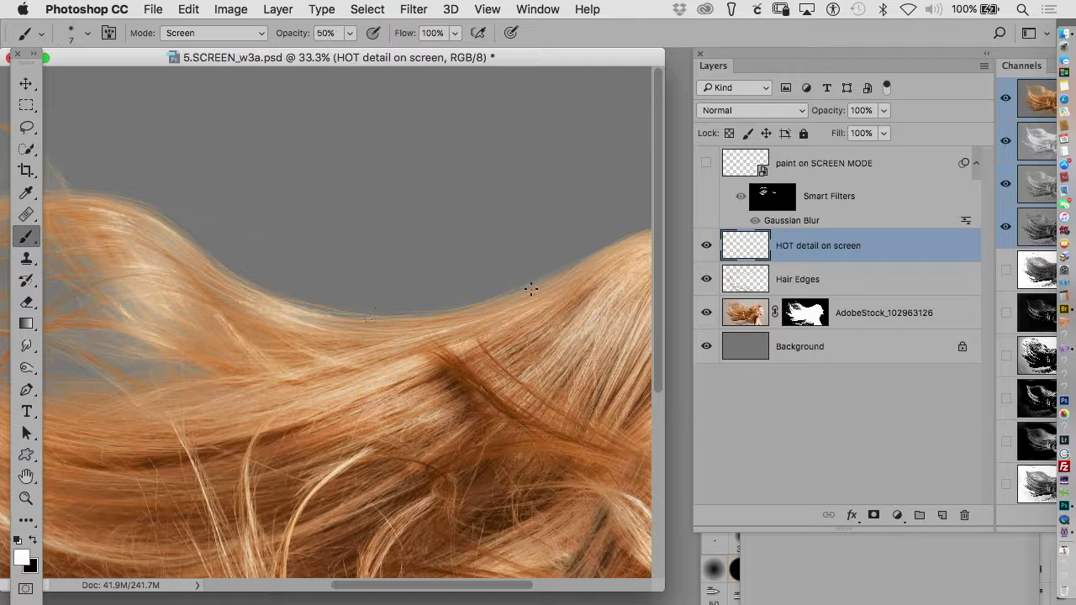
mouse_move(530, 290)
left_mouse_down()
mouse_move(441, 312)
mouse_move(324, 296)
mouse_move(321, 306)
mouse_move(250, 278)
mouse_move(67, 225)
left_mouse_up()
mouse_move(353, 313)
left_mouse_down()
mouse_move(529, 276)
mouse_move(643, 229)
left_mouse_up()
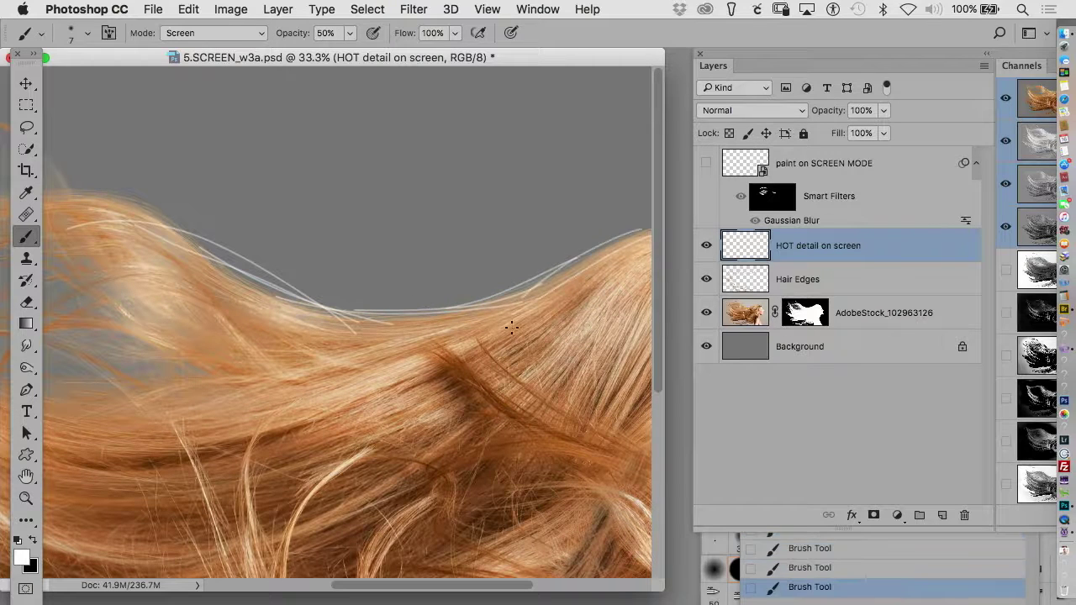
scroll(512, 328, "right", 3)
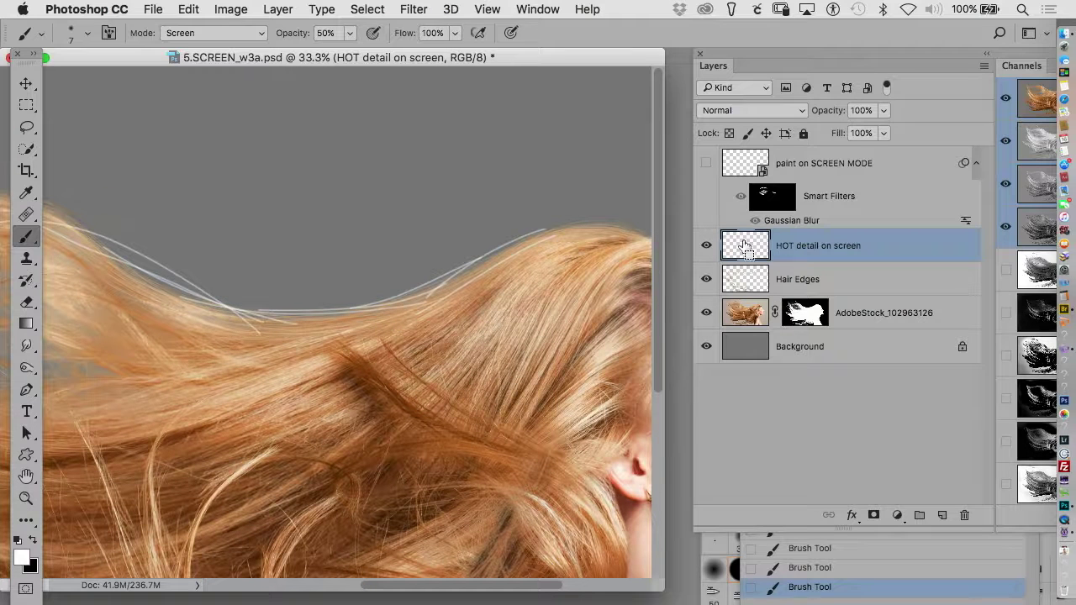
key("super+a")
key("BackSpace")
Set the brush's blend mode to Normal and move the document window clear of the tools
scroll(744, 252, "right", 5)
left_click(249, 33)
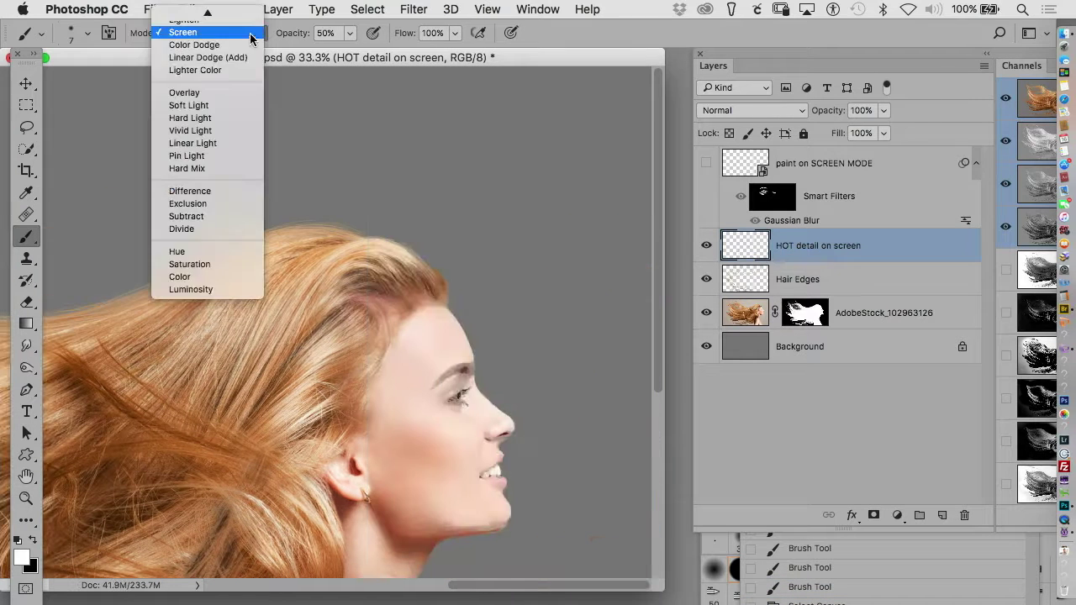
mouse_move(196, 10)
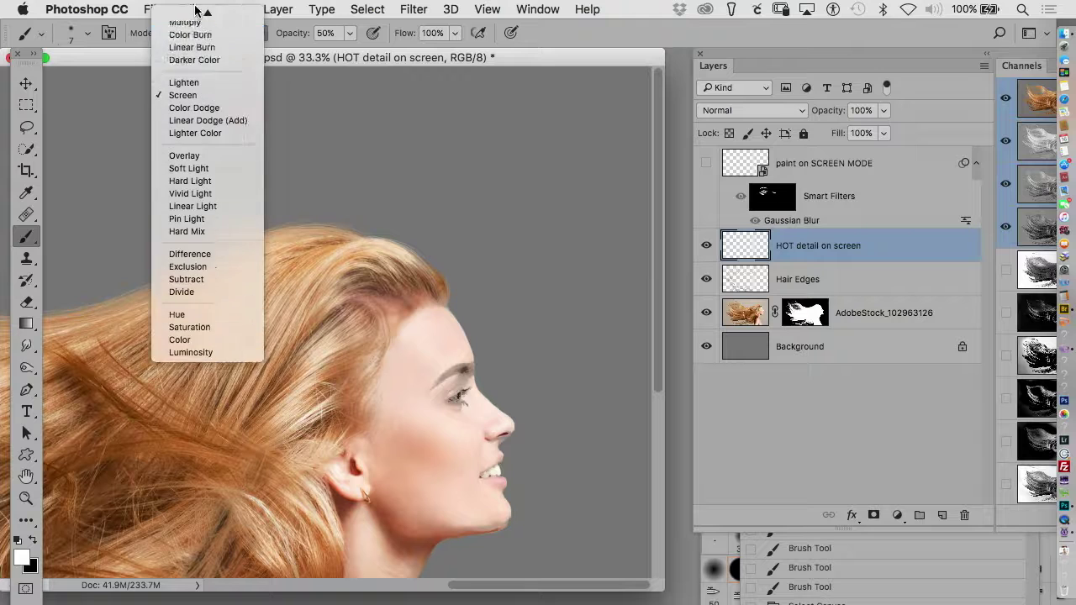
left_click(189, 12)
left_click_drag(353, 58, 489, 57)
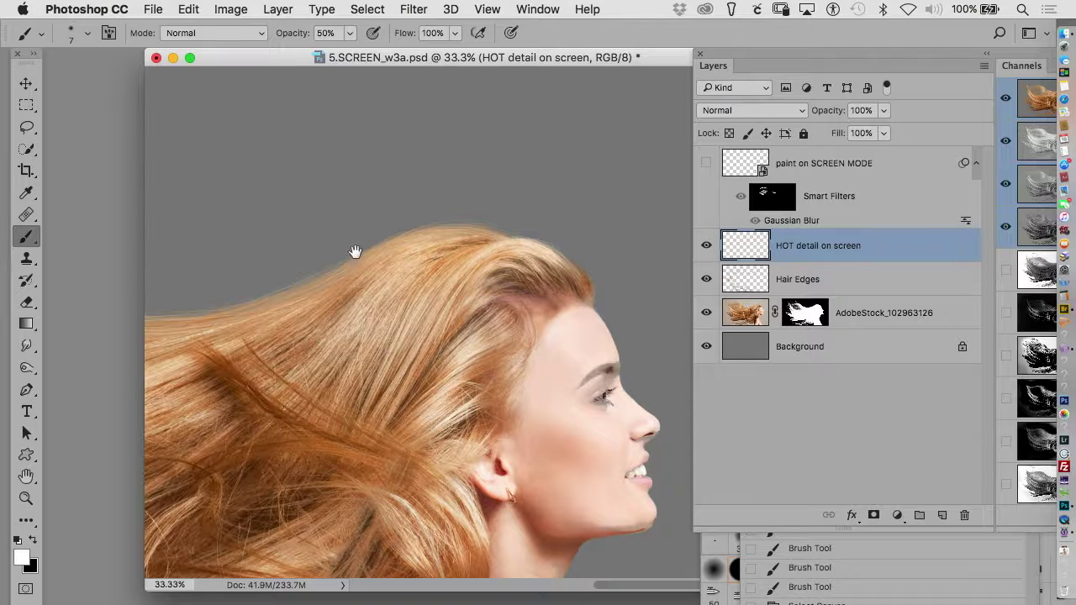
Reset the foreground colour to white and set the HOT detail on screen layer's blend mode to Screen
left_click_drag(355, 252, 411, 360)
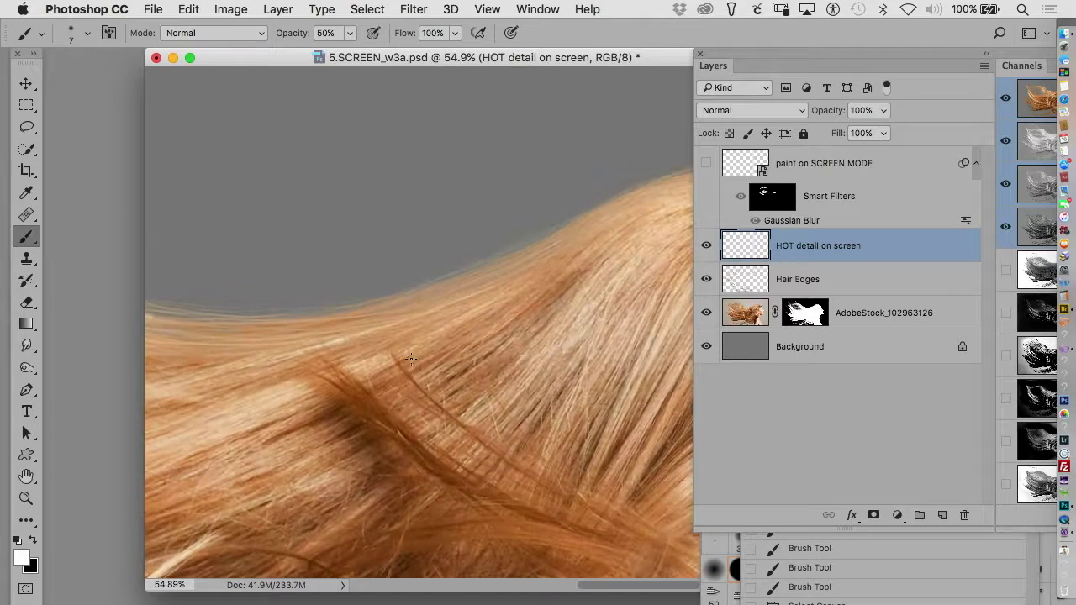
left_click(463, 285, "alt")
key("d")
key("x")
left_click(728, 113)
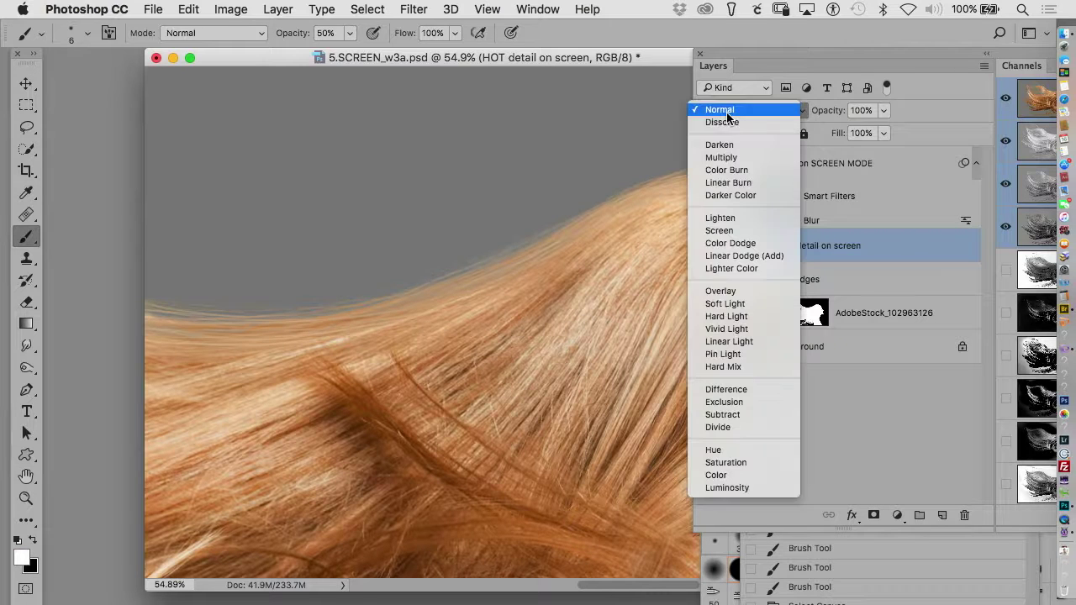
left_click(720, 230)
Close the Brush Presets and History panels and remove the trial white strokes from the hair edge
mouse_move(611, 220)
left_mouse_down()
mouse_move(406, 317)
mouse_move(504, 269)
left_mouse_up()
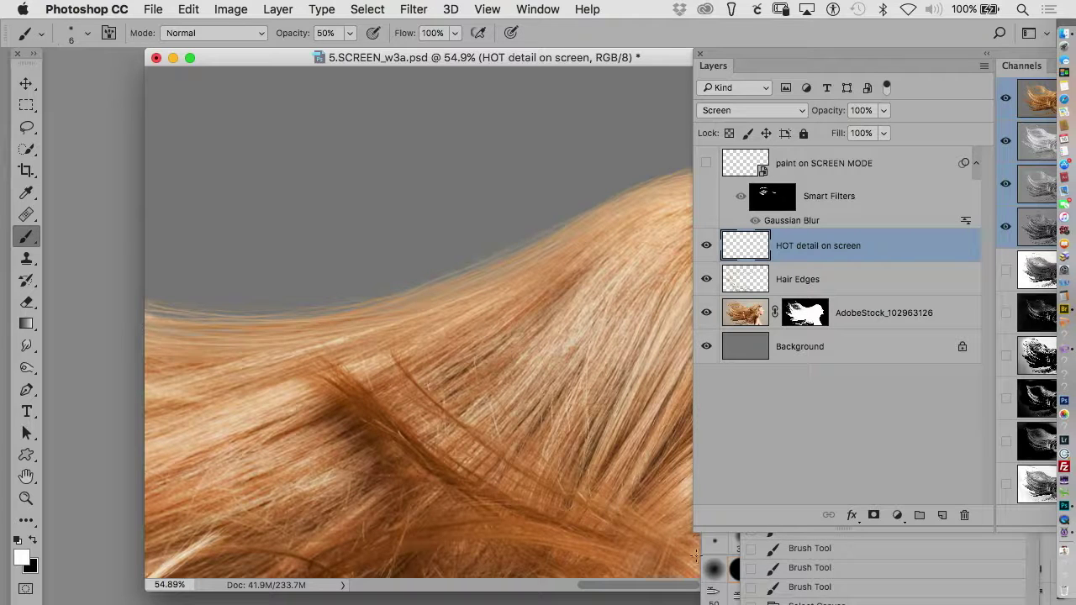
left_click(718, 569)
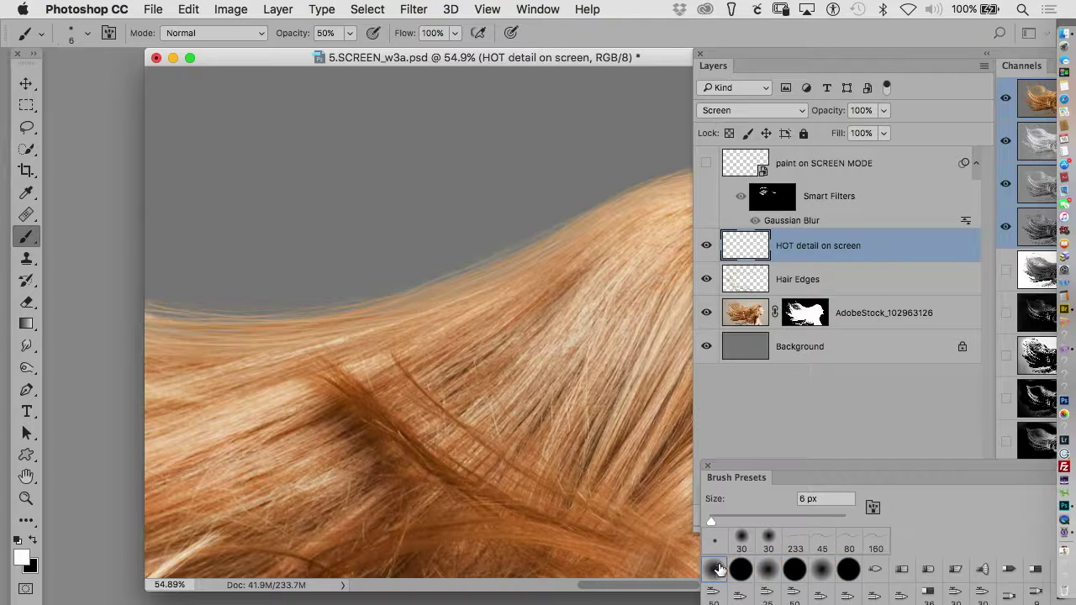
left_click(707, 465)
left_click(528, 9)
left_click(588, 236)
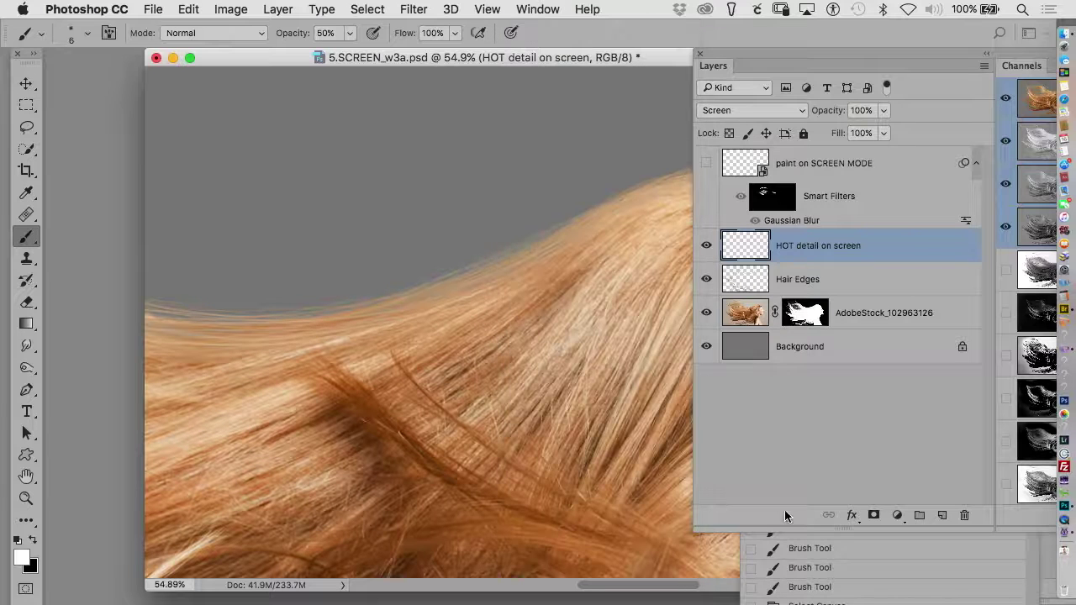
left_click(747, 184)
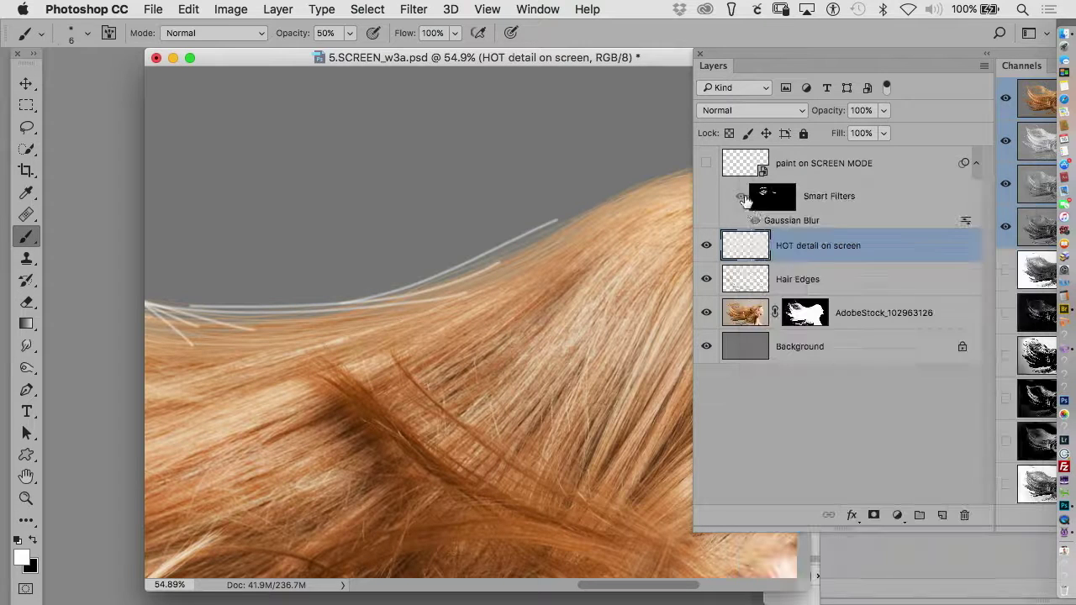
key("ctrl+z")
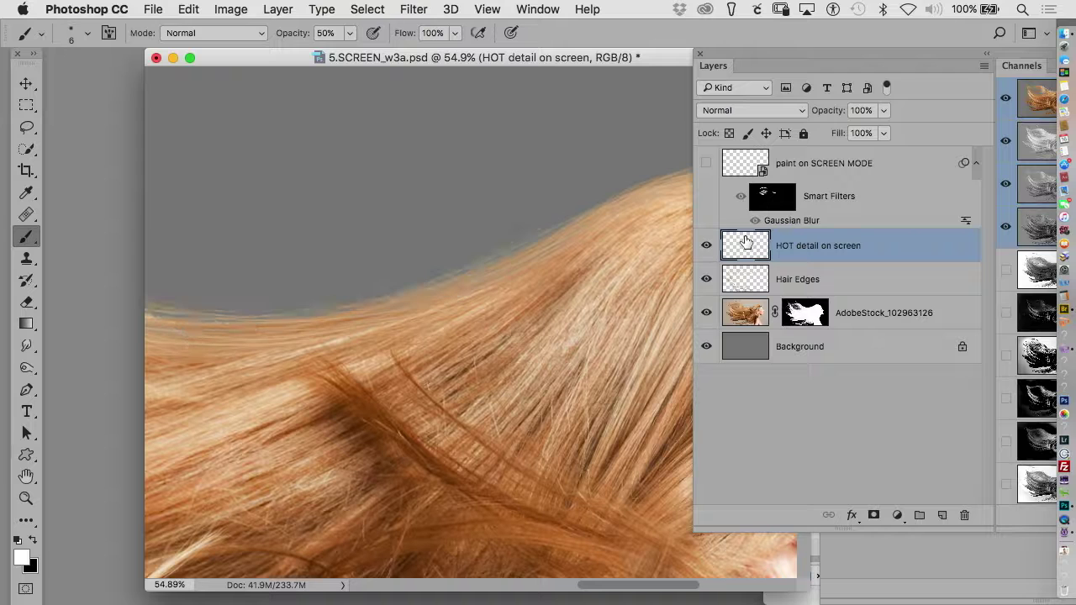
Enable Shape Dynamics for the brush with size controlled by Pen Pressure, keeping the brush settings clear of the image
left_click(538, 9)
left_click(571, 163)
left_click(540, 132)
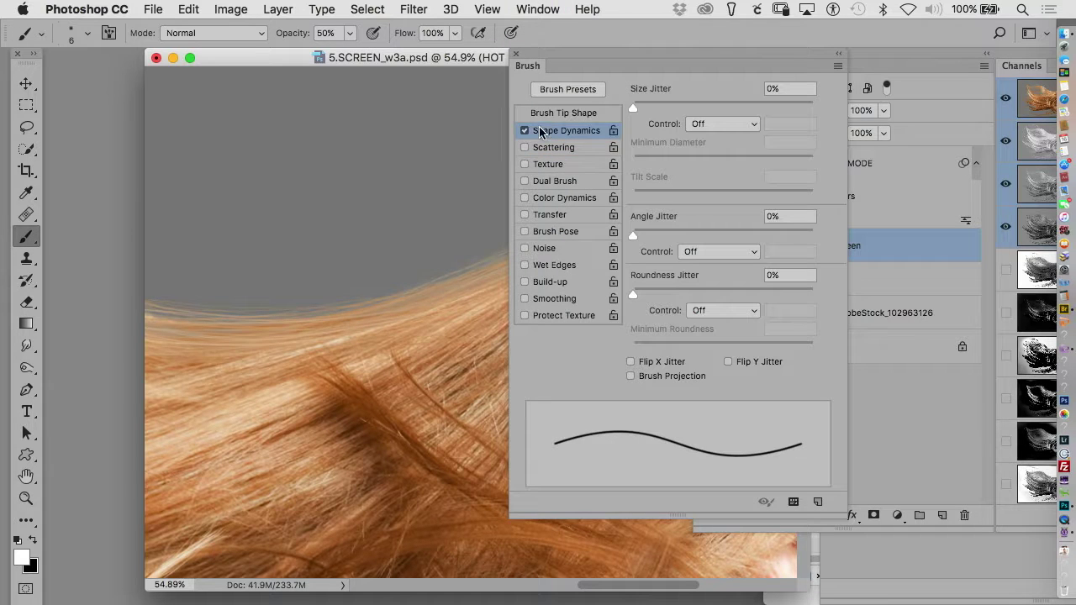
left_click(688, 123)
left_click(706, 143)
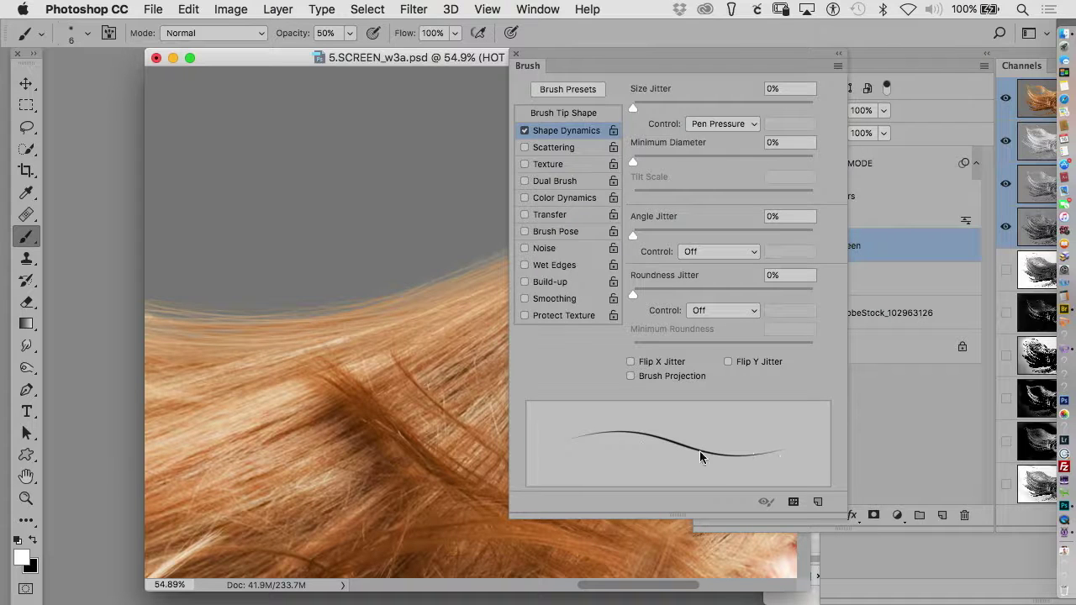
left_click_drag(540, 60, 803, 84)
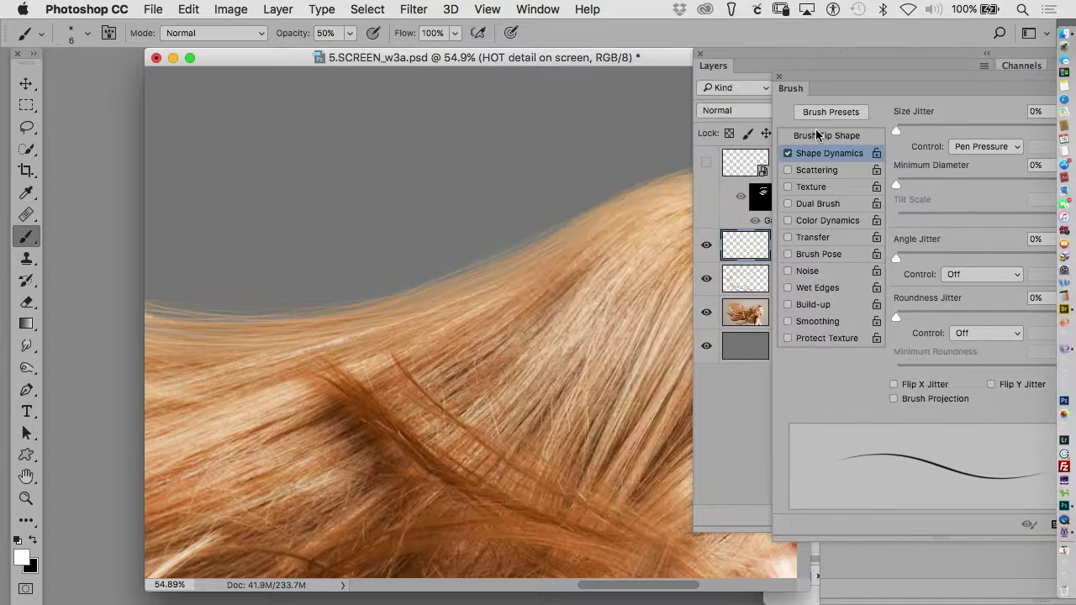
Set the brush size to 3 px
left_click(75, 35)
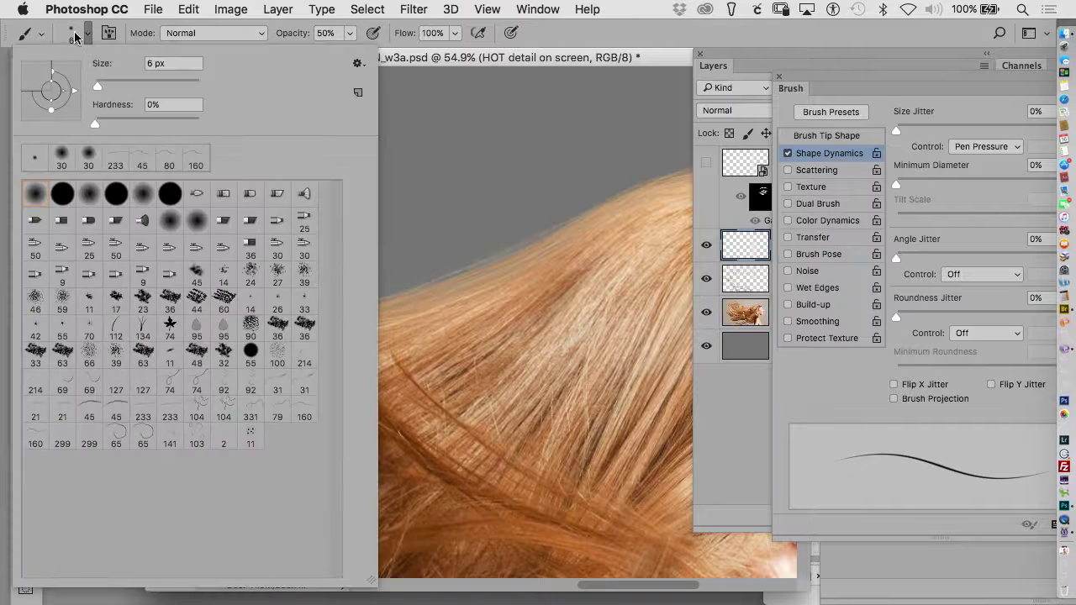
left_click_drag(98, 90, 95, 90)
left_click(528, 63)
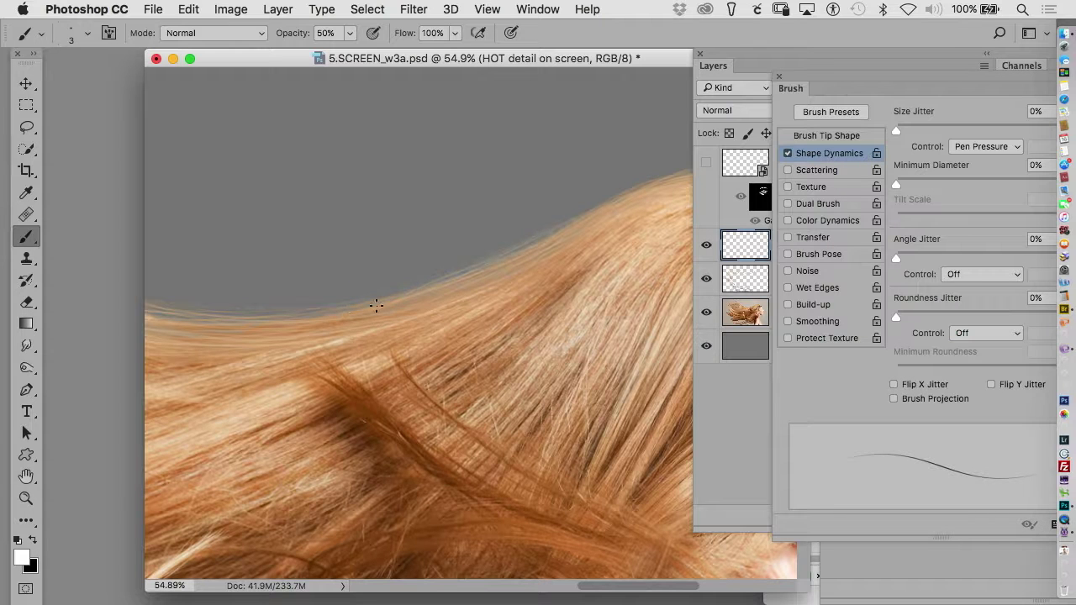
Paint fine white strands on the HOT detail on screen layer along the upper edge of the crown
scroll(358, 306, "right", 5)
scroll(437, 315, "up", 2)
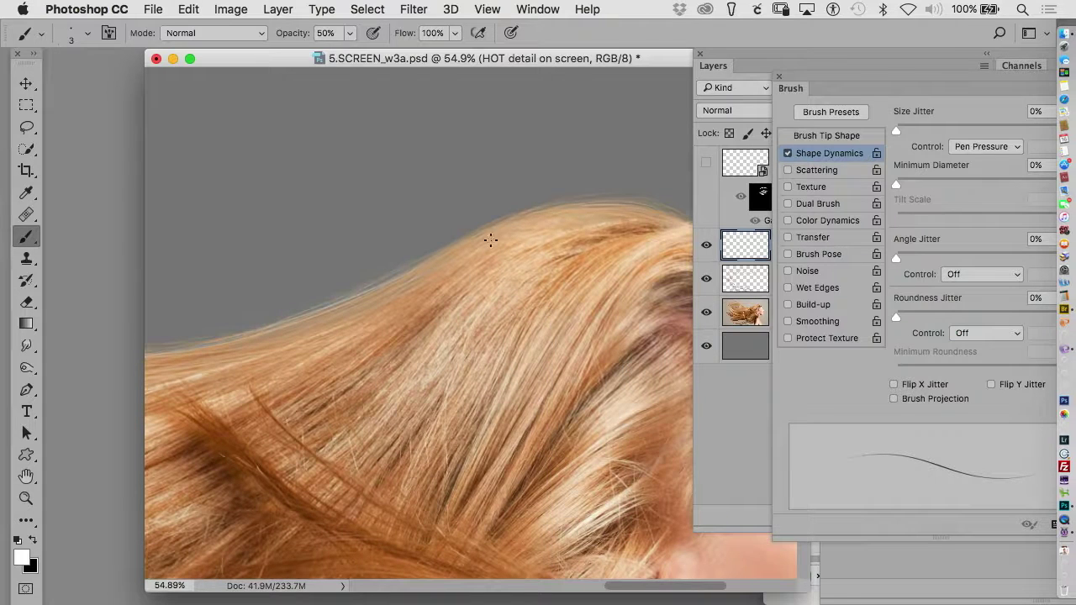
left_click_drag(600, 204, 361, 296)
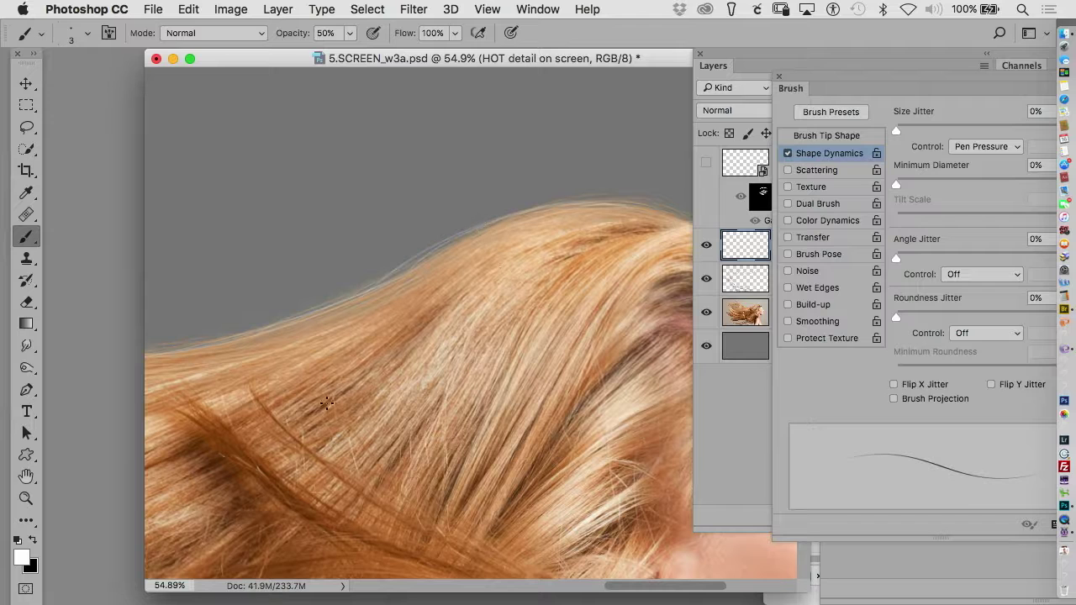
Add white strands through the middle of the hair and out toward its flowing ends
scroll(412, 337, "down", 3)
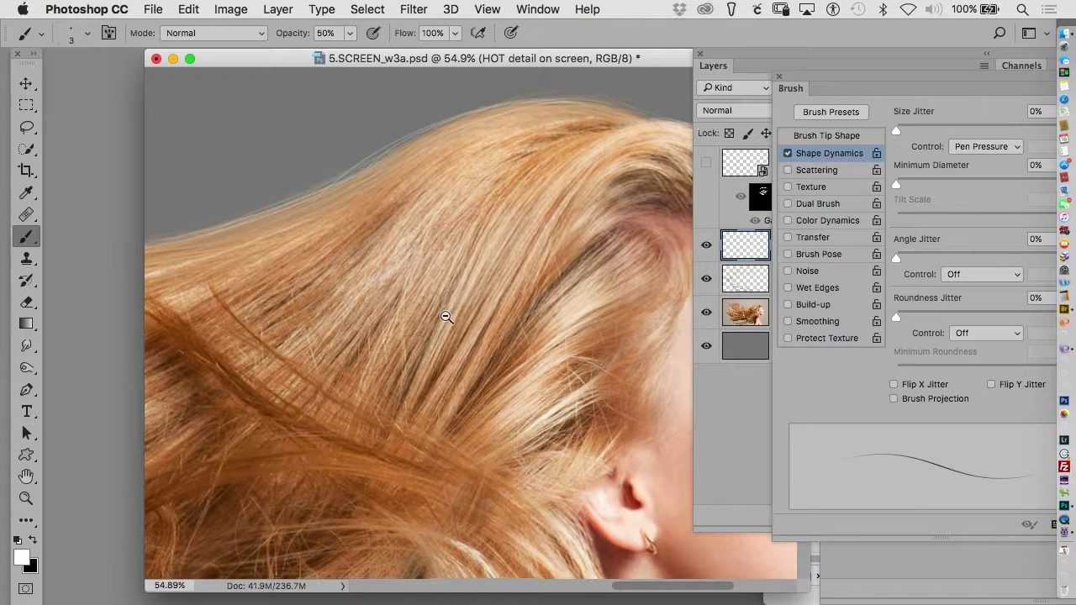
left_click(446, 318, "alt")
left_click(446, 322, "alt")
scroll(478, 318, "left", 3)
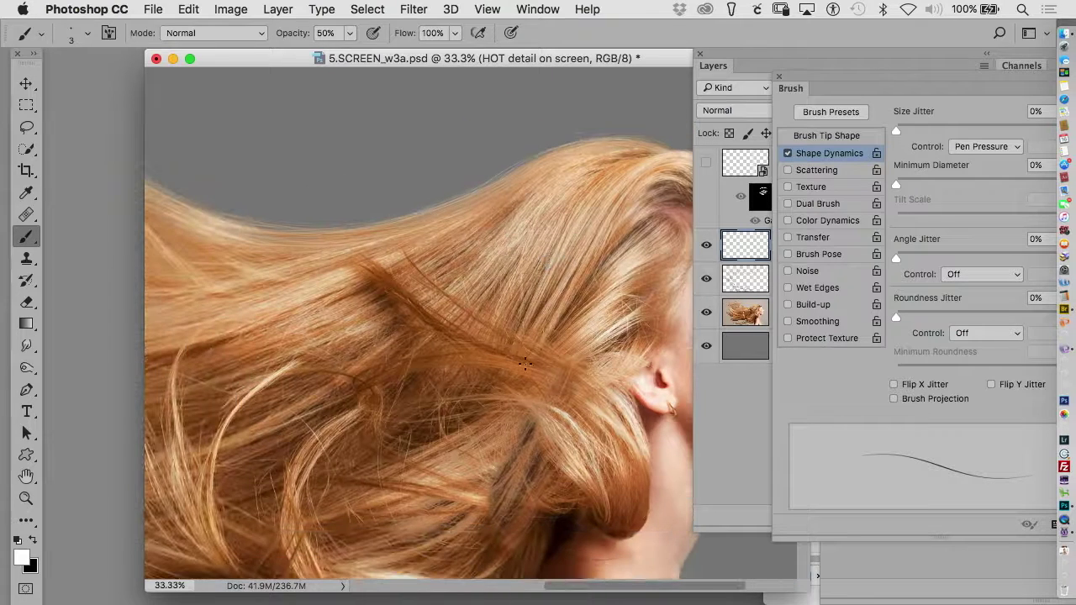
left_click_drag(526, 363, 365, 371)
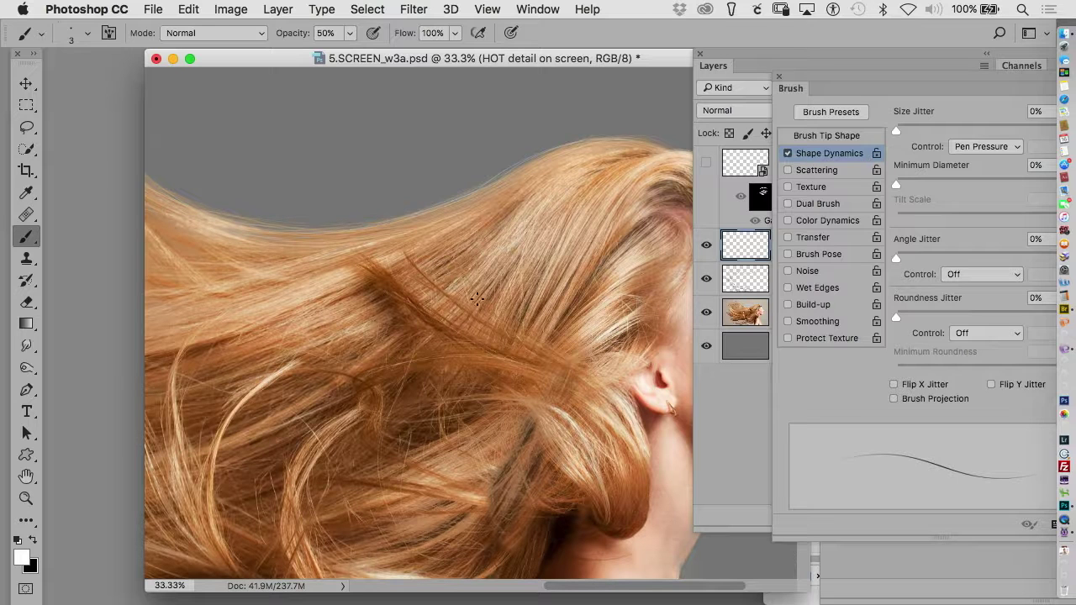
left_click_drag(510, 311, 577, 310)
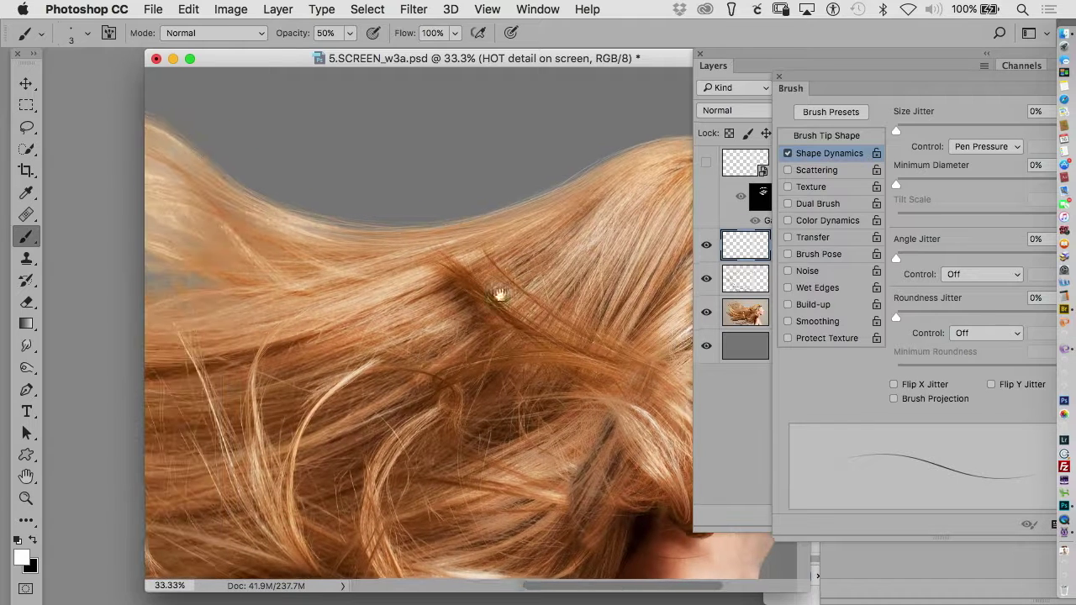
scroll(509, 278, "left", 5)
left_click_drag(192, 315, 461, 306)
scroll(576, 283, "left", 5)
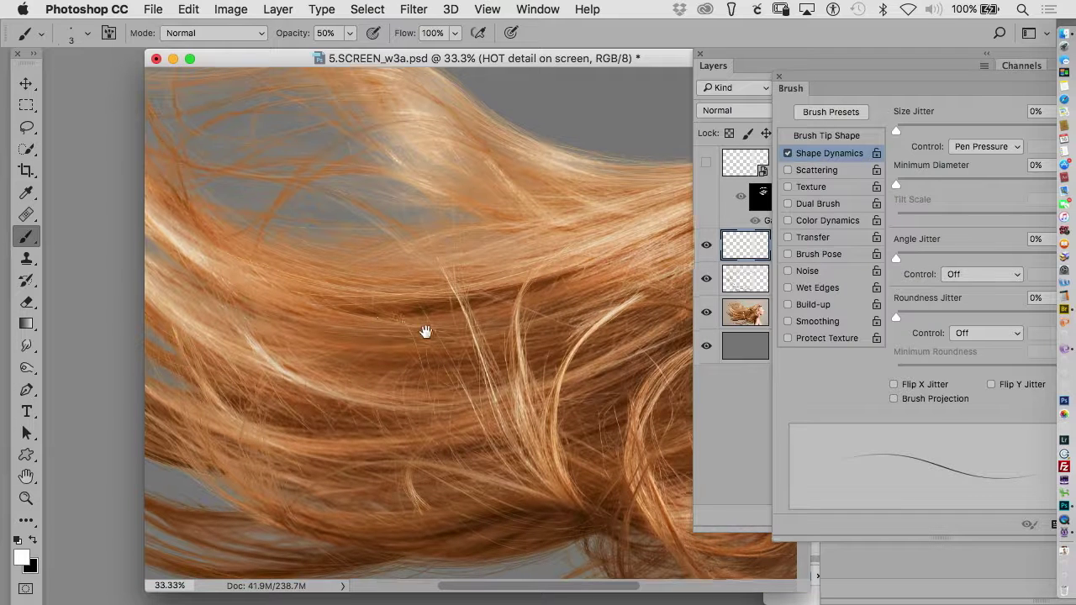
scroll(491, 308, "left", 3)
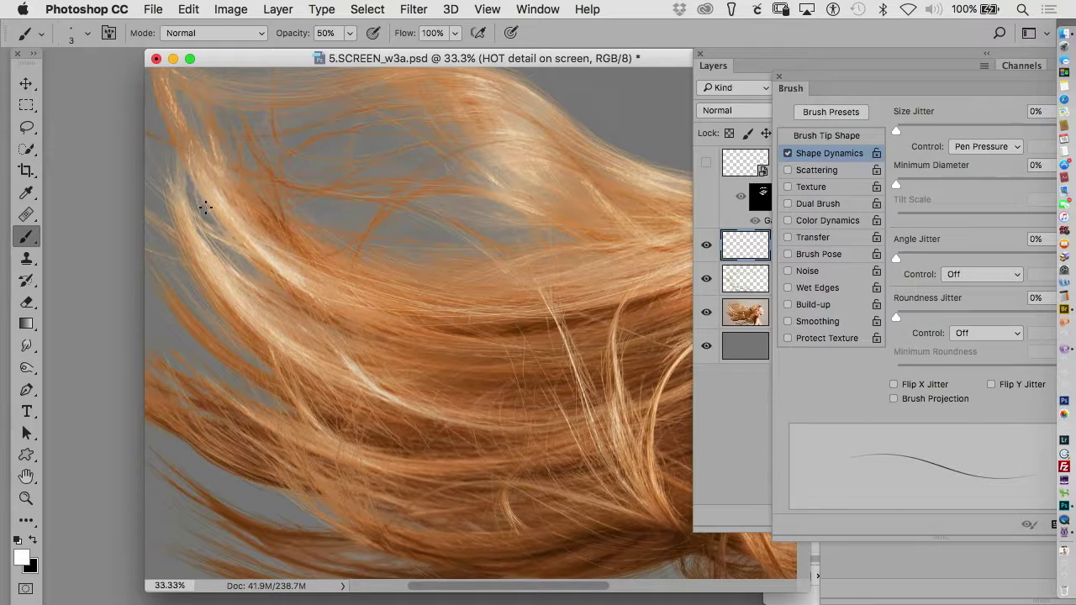
Sample pale blonde tones from the flowing hair and paint more fine strands along its lengths
left_click(285, 266, "alt")
mouse_move(458, 320)
left_mouse_down()
mouse_move(376, 299)
mouse_move(439, 317)
left_mouse_up()
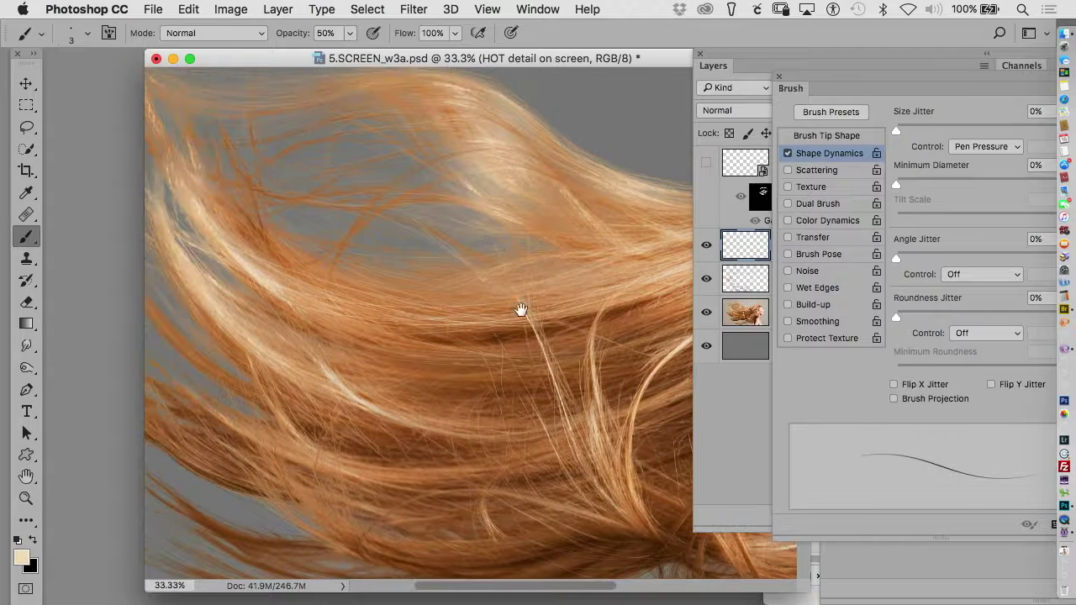
left_click(624, 248, "alt")
left_click(242, 279, "alt")
left_click(528, 334, "alt")
left_click_drag(531, 335, 329, 332)
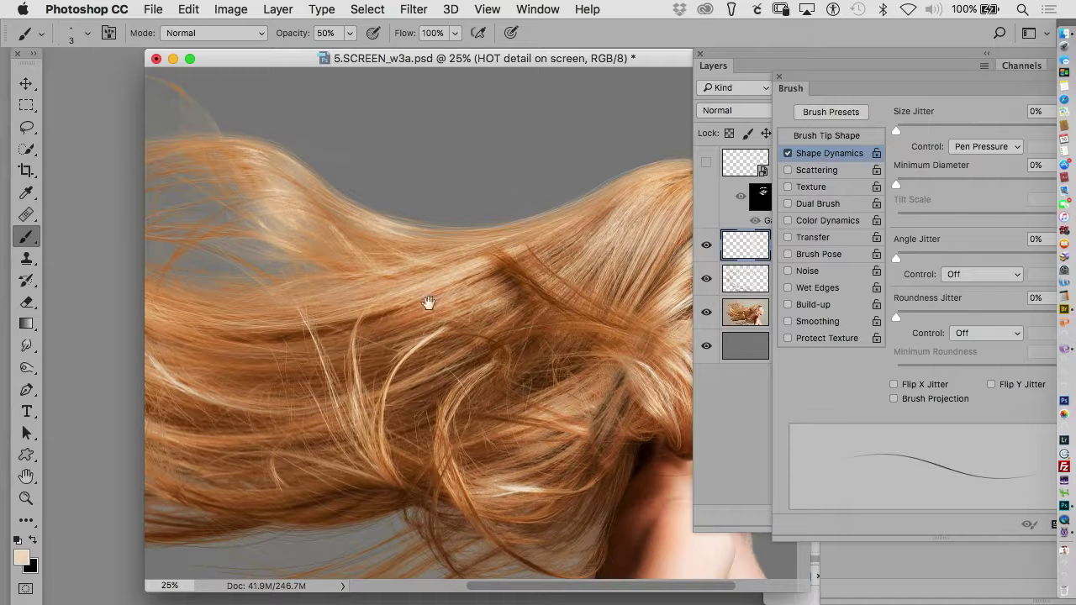
Sample a warm tan tone from the hair behind the head and paint additional strands with it
scroll(427, 305, "right", 5)
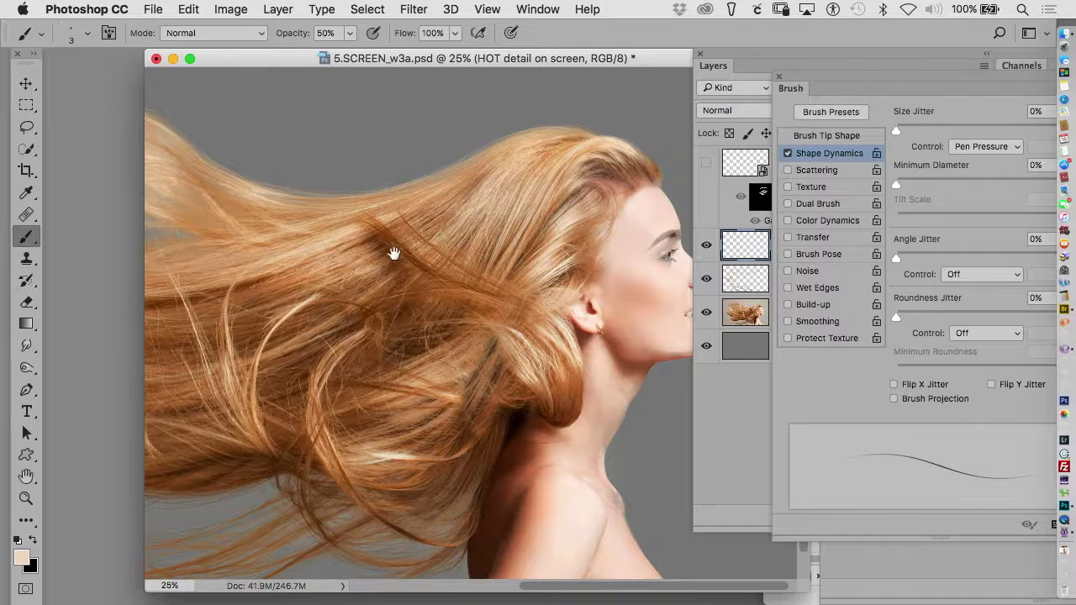
left_click_drag(392, 252, 607, 247)
left_click(461, 247, "alt")
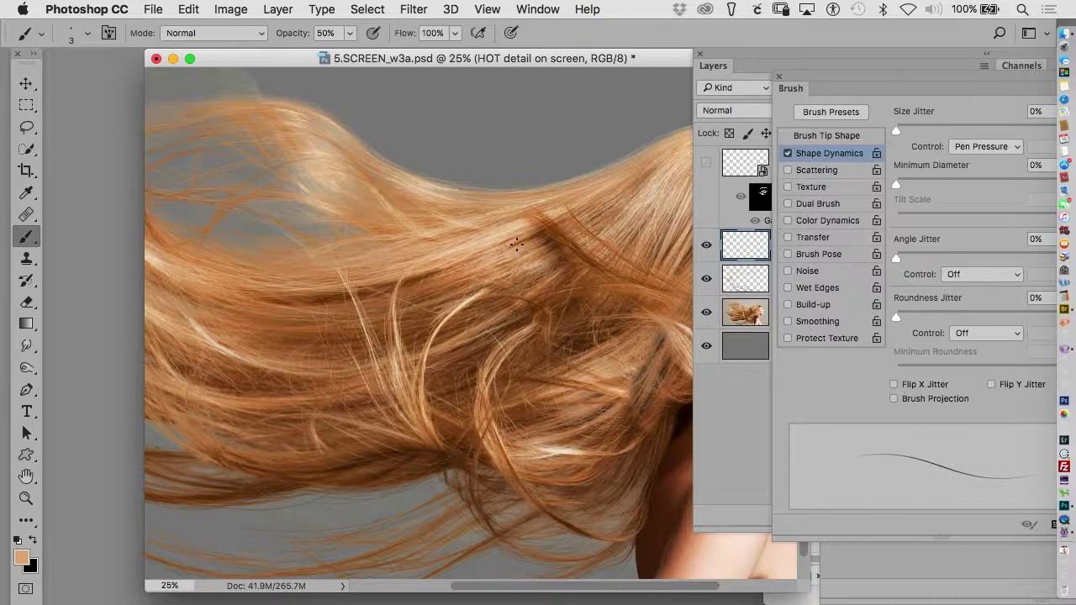
left_click_drag(381, 287, 454, 338)
Temporarily hide the Hair Edges and AdobeStock_102963126 layers to examine the painted strands alone, and restore both layers
left_click_drag(707, 278, 706, 312)
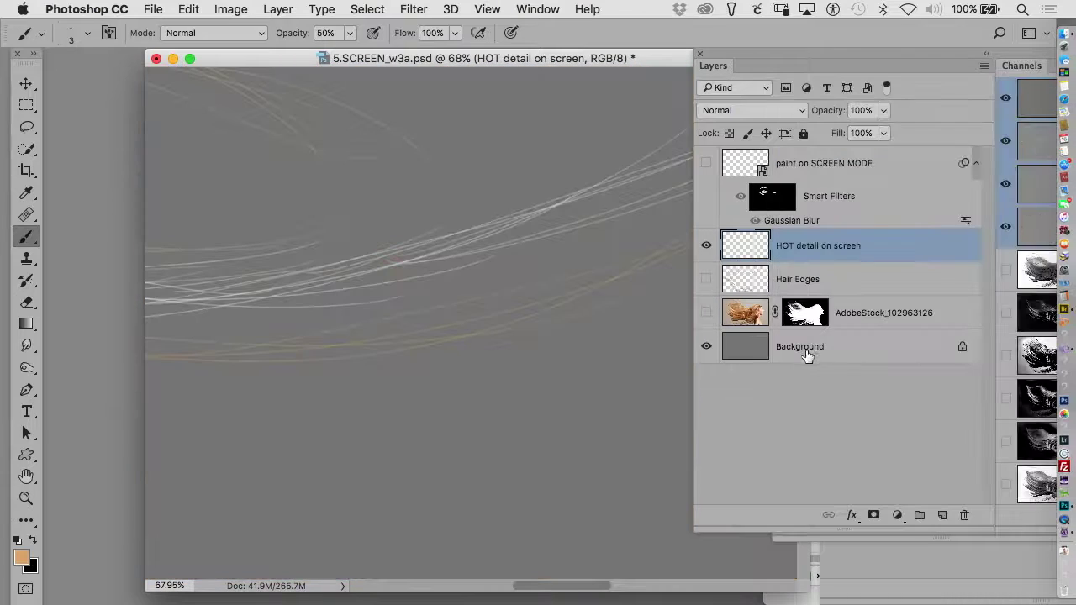
left_click_drag(605, 360, 451, 384)
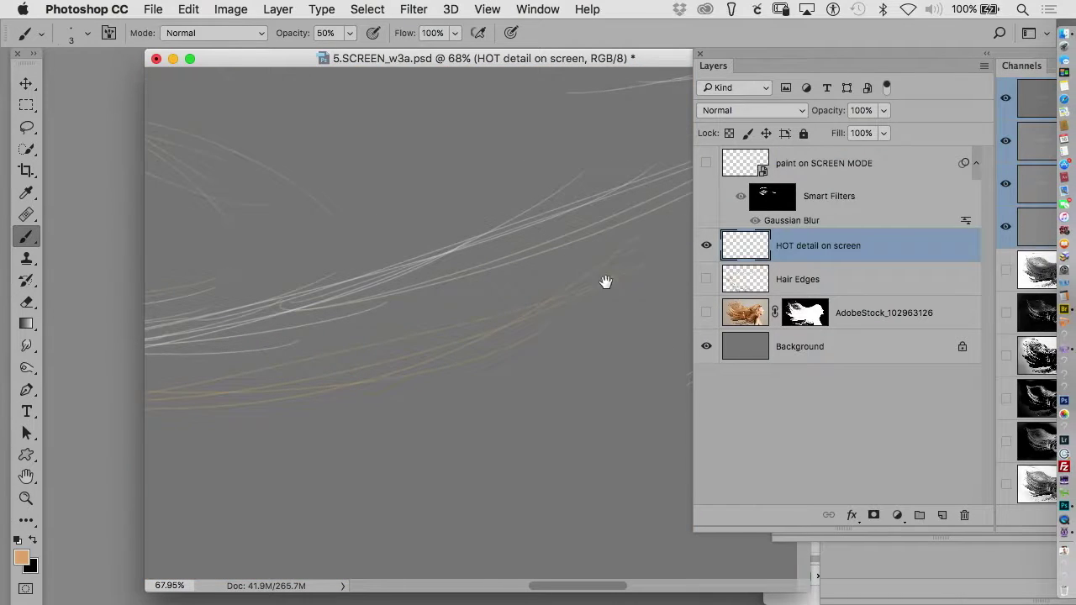
left_click(433, 344, "alt")
left_click(435, 342, "alt")
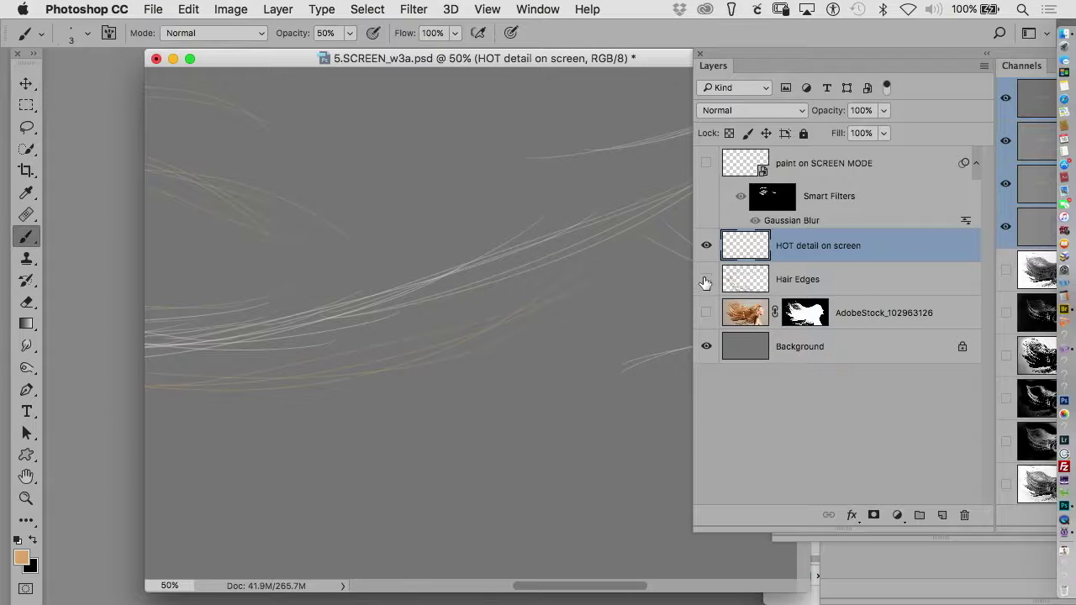
left_click_drag(706, 281, 706, 313)
left_click(529, 284, "alt")
left_click(533, 292, "alt")
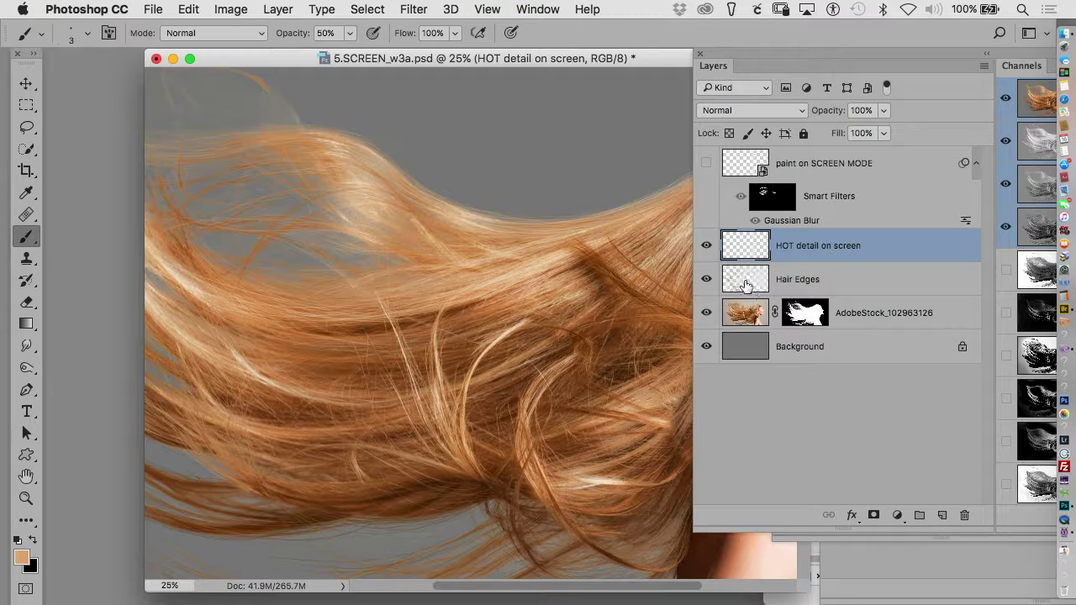
Delete the HOT detail on screen layer, and show and select the paint on SCREEN MODE layer
left_click_drag(745, 246, 964, 515)
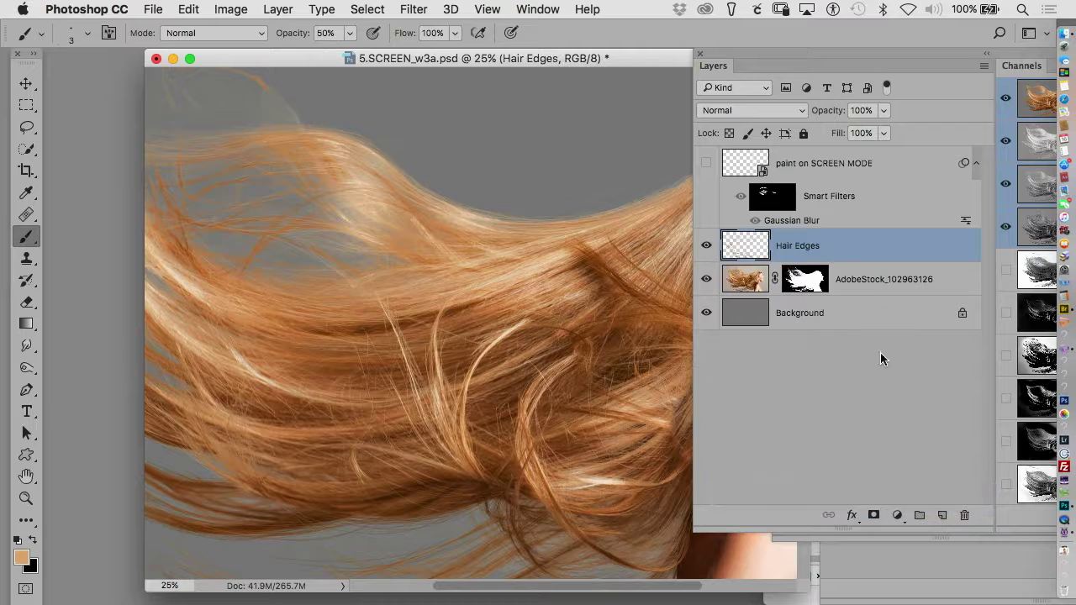
left_click(706, 163)
left_click(746, 168)
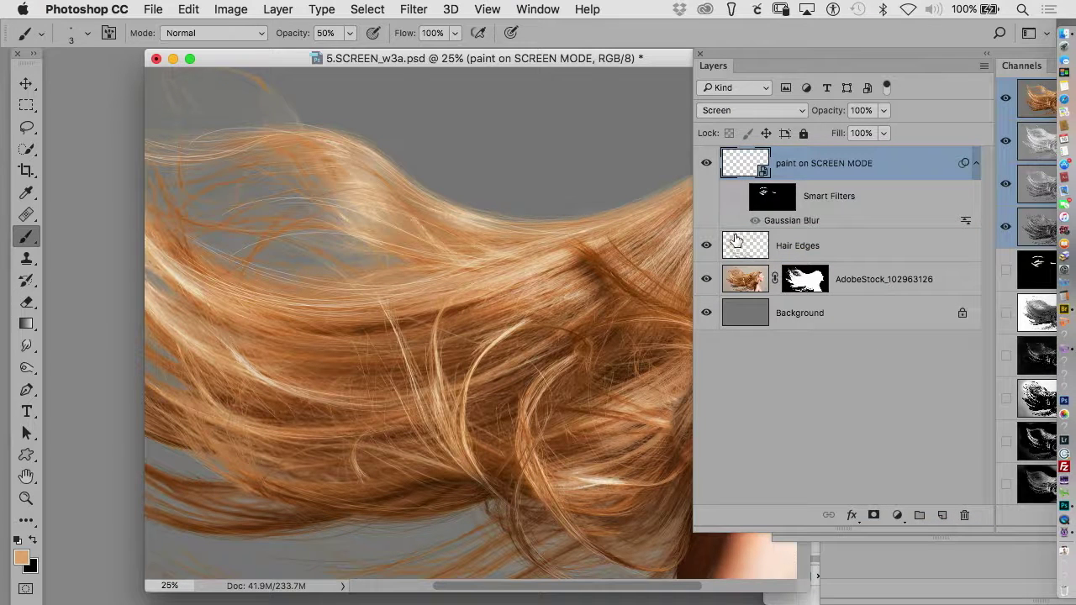
Try rasterizing the paint on SCREEN MODE smart object with its blur filter still attached
scroll(554, 244, "up", 3)
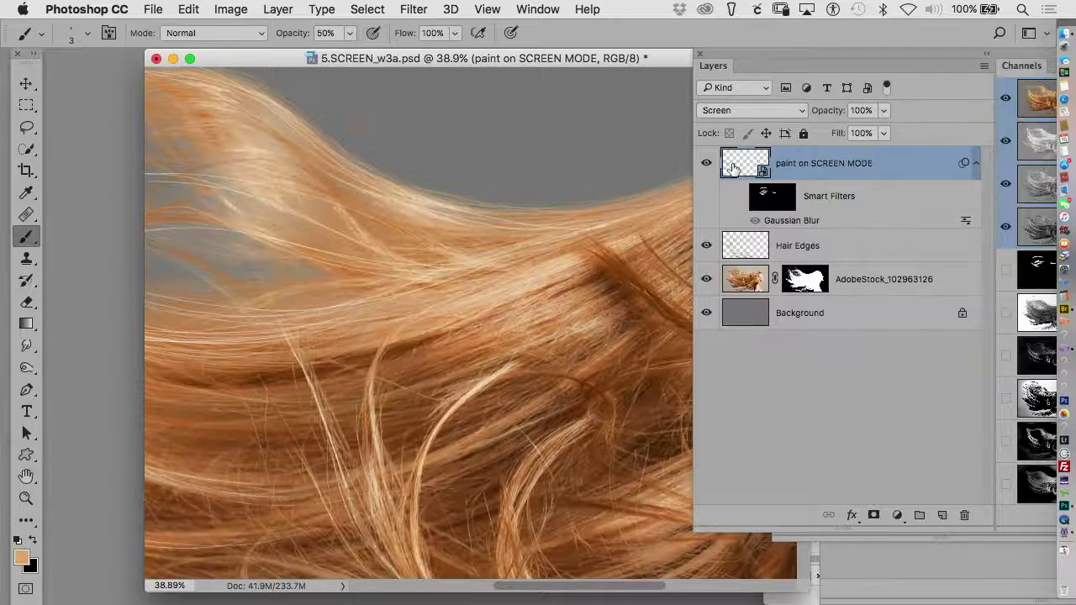
left_click(278, 9)
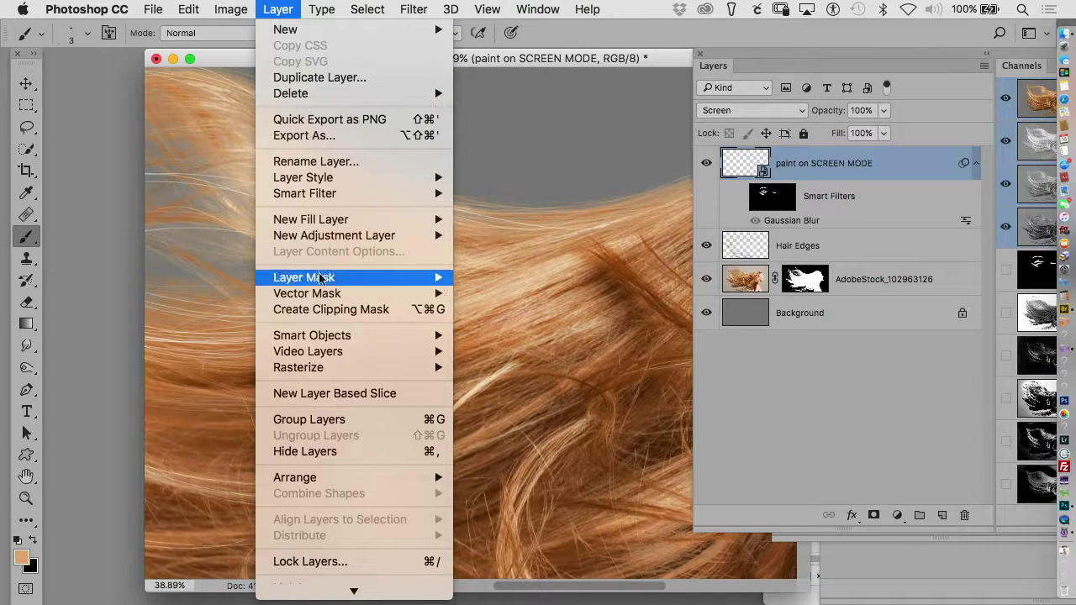
mouse_move(386, 284)
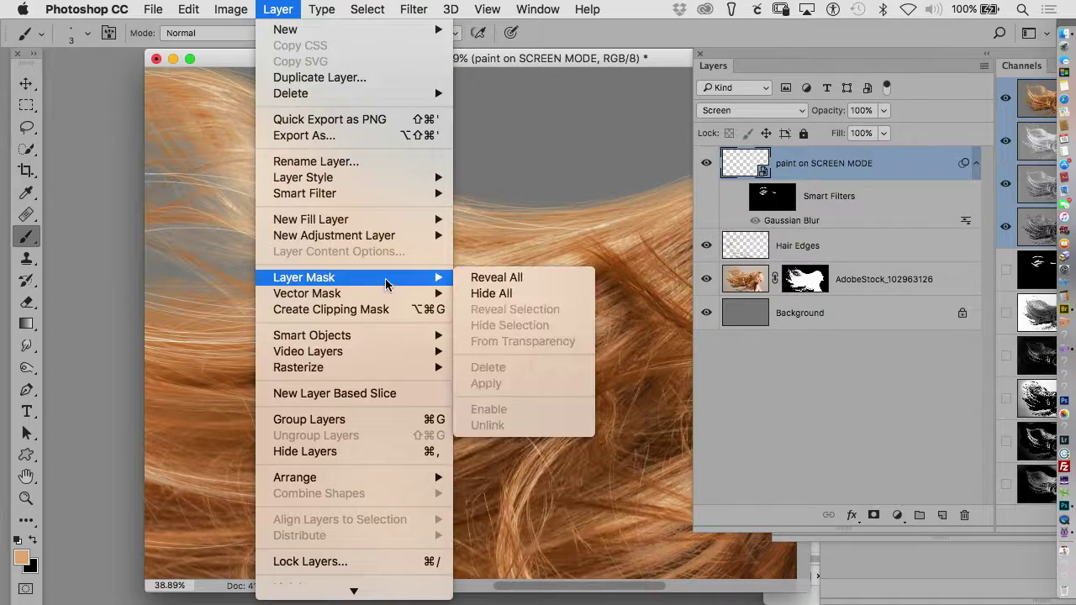
mouse_move(412, 336)
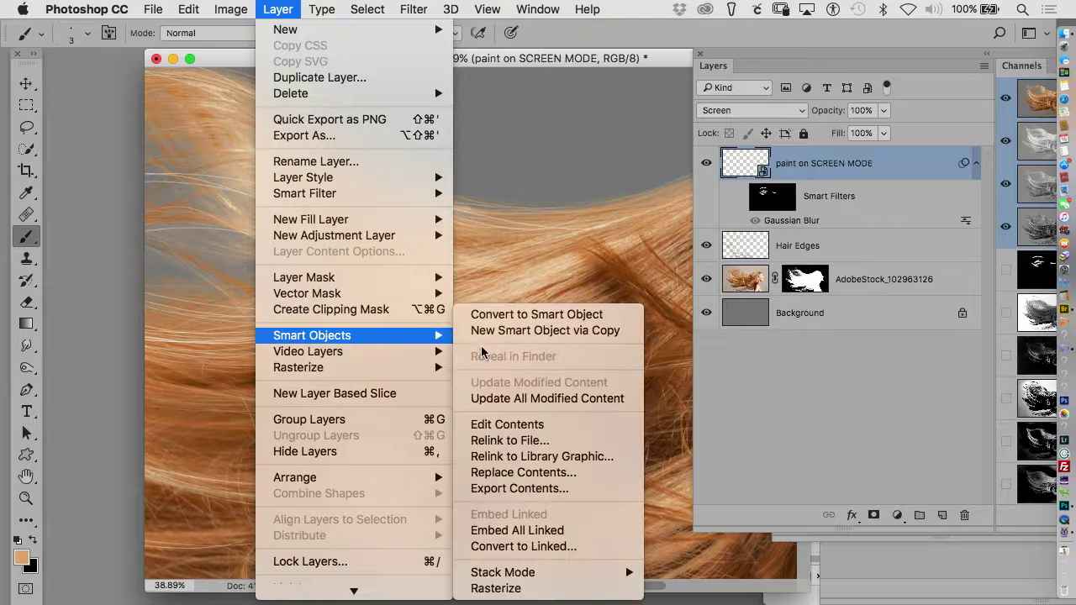
left_click(496, 589)
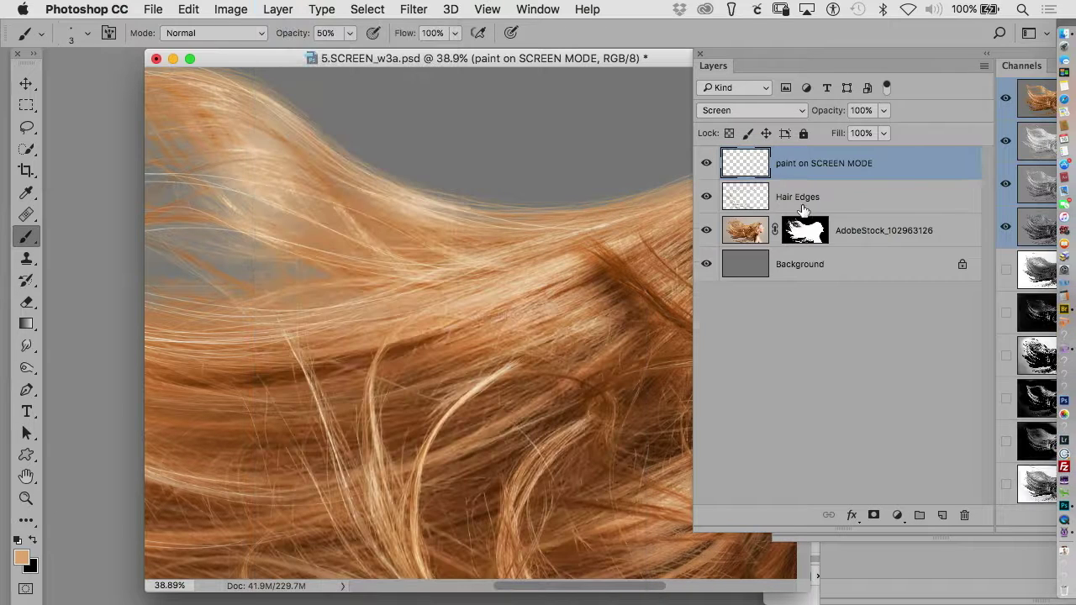
key("super+z")
Remove the filter mask and Gaussian Blur from the paint on SCREEN MODE layer, and rasterize its smart object
left_click_drag(792, 201, 964, 515)
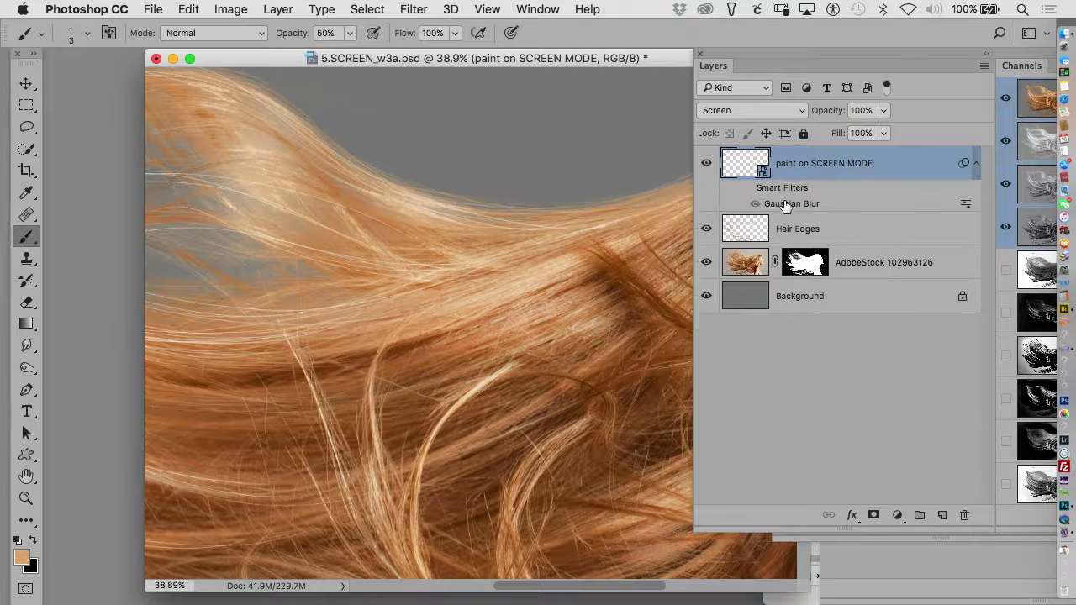
left_click_drag(783, 206, 964, 515)
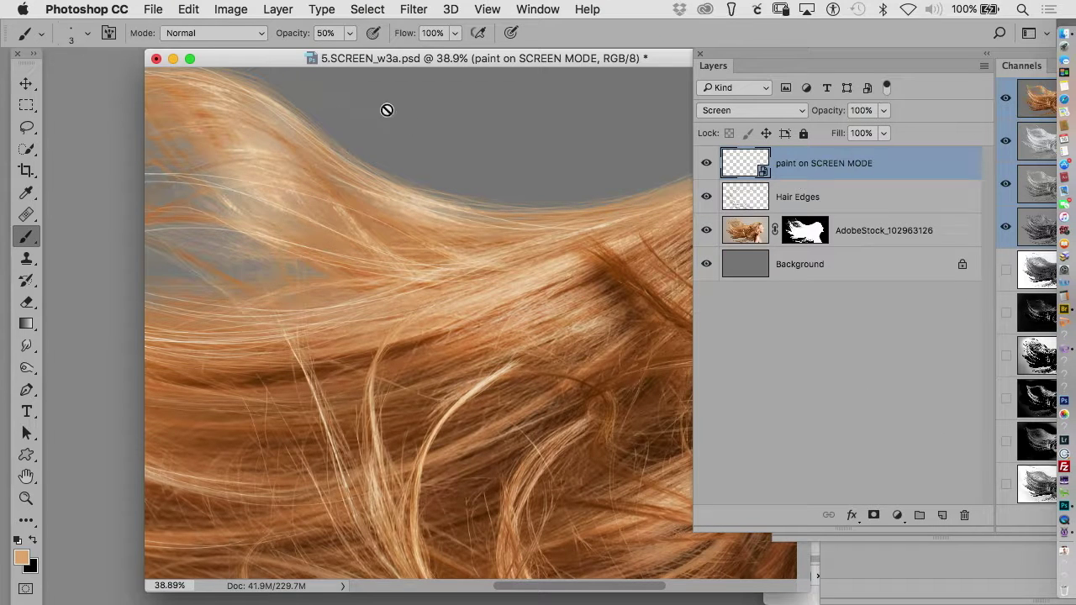
left_click(278, 10)
mouse_move(336, 335)
Hide the AdobeStock_102963126 and Hair Edges layers to isolate the painted strands over the grey background
left_click(706, 230)
mouse_move(648, 293)
left_mouse_down()
mouse_move(341, 302)
mouse_move(445, 303)
mouse_move(479, 348)
mouse_move(529, 372)
left_mouse_up()
left_click_drag(336, 357, 536, 373)
left_click_drag(420, 345, 630, 370)
Convert the paint on SCREEN MODE layer to a smart object
left_click(284, 11)
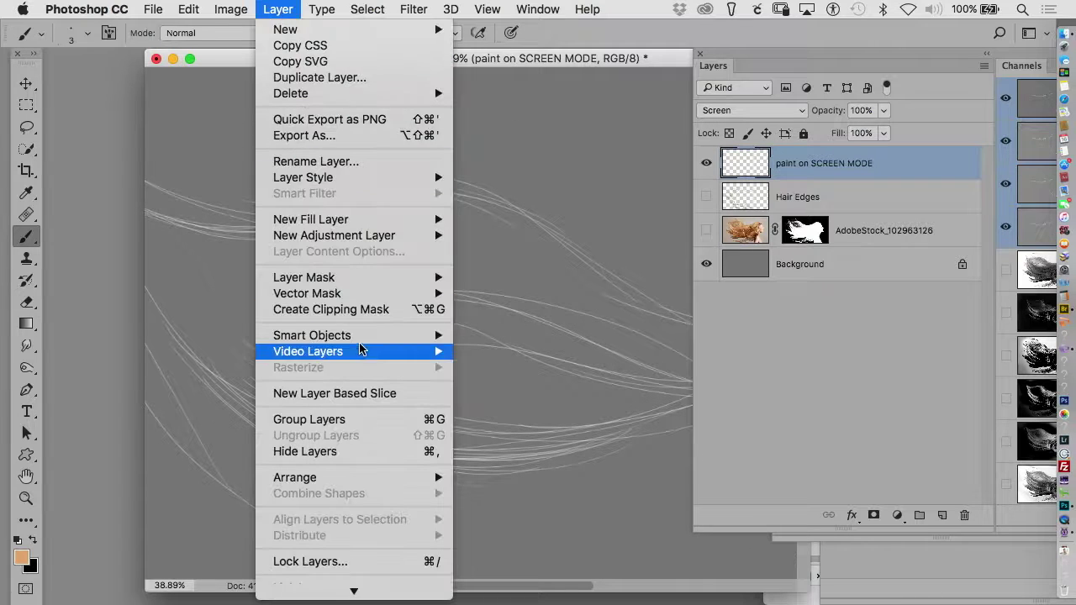
mouse_move(365, 336)
left_click(508, 320)
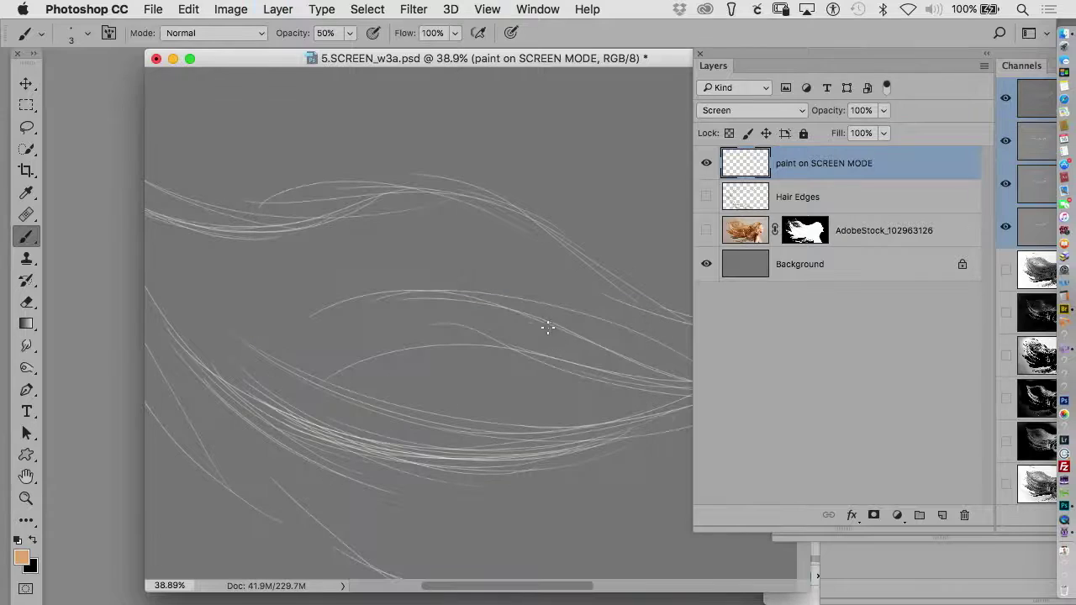
Apply a Gaussian Blur smart filter with a 3.2 pixel radius to the paint on SCREEN MODE layer
mouse_move(380, 231)
left_mouse_down()
mouse_move(462, 290)
mouse_move(468, 261)
left_mouse_up()
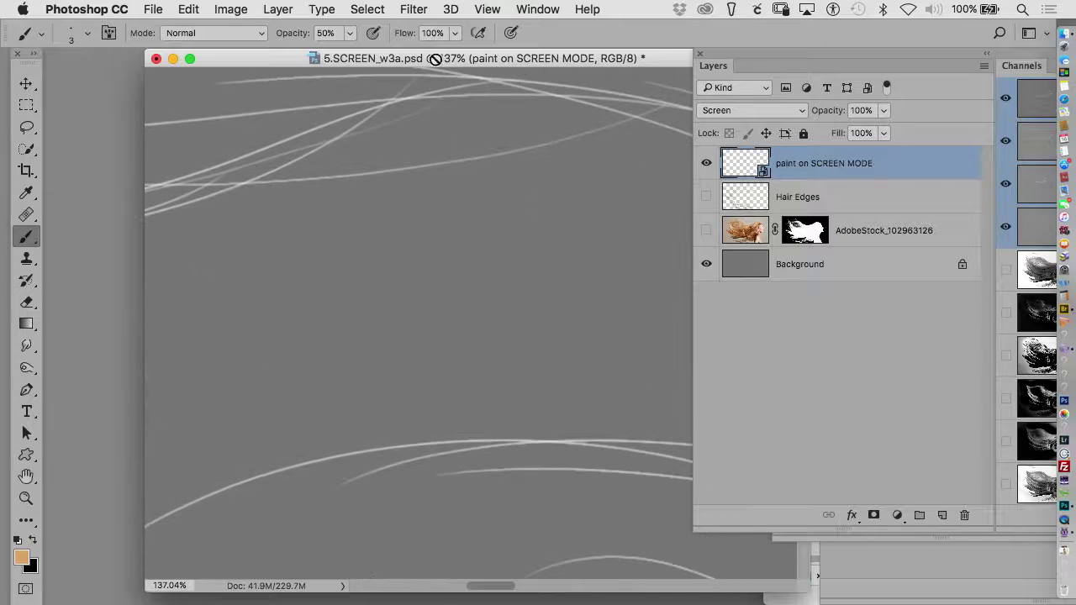
left_click(413, 10)
mouse_move(451, 212)
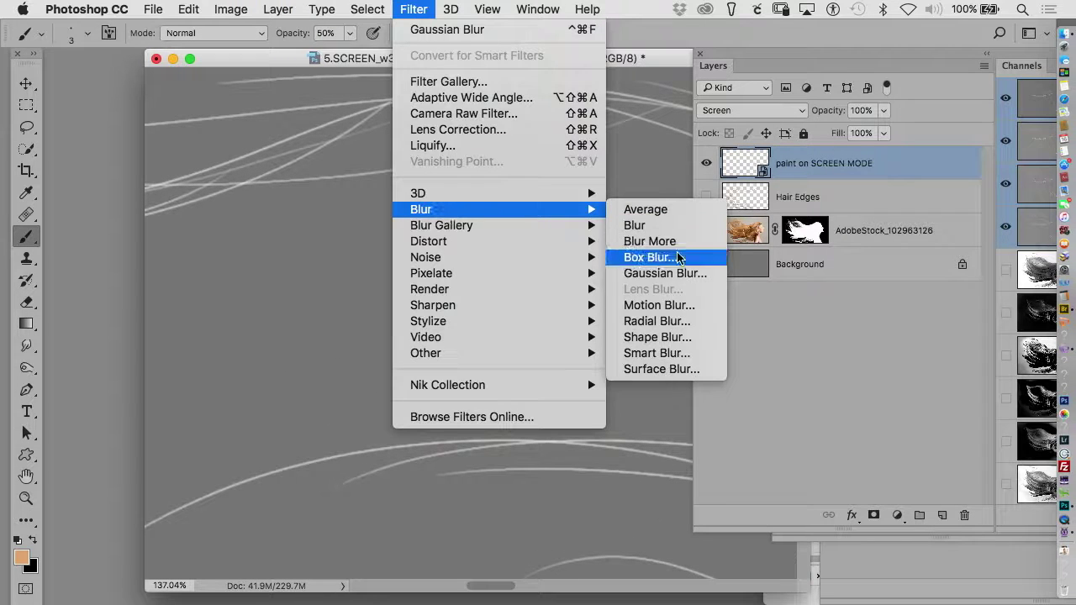
left_click(681, 275)
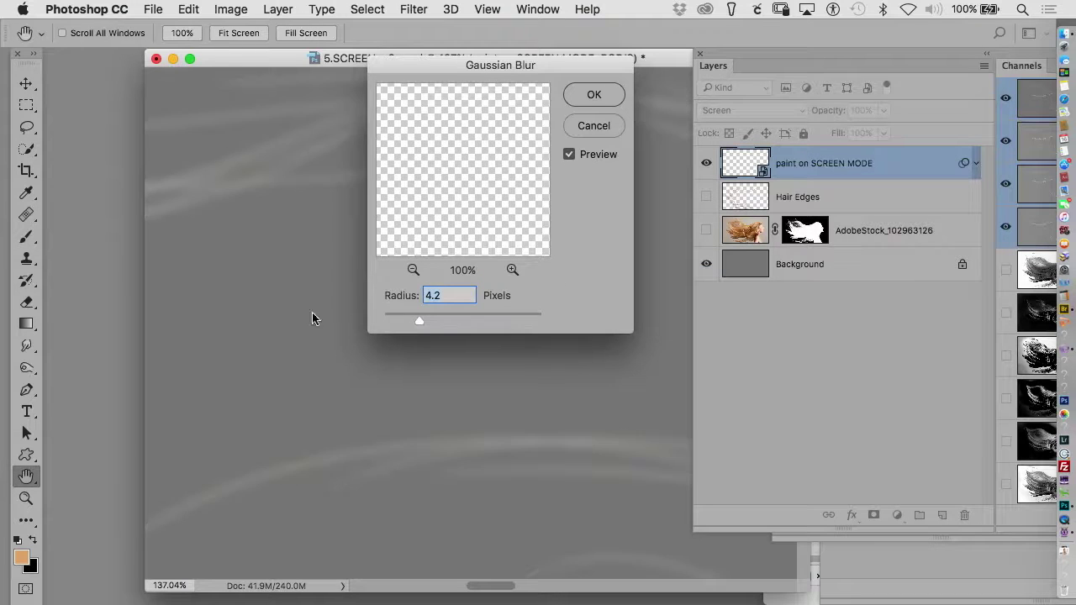
left_click_drag(418, 322, 410, 322)
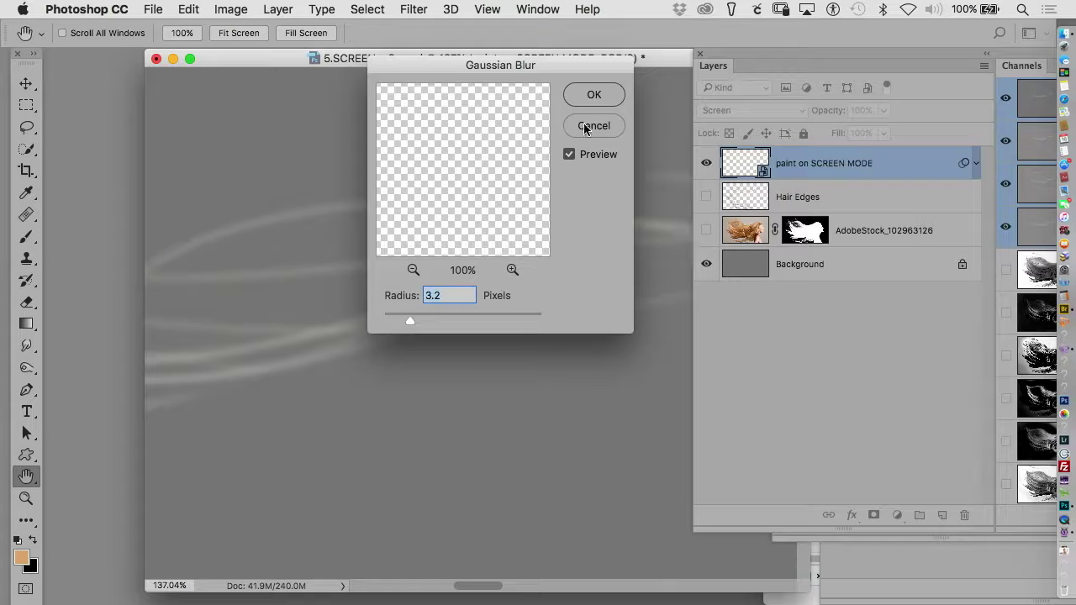
left_click(592, 97)
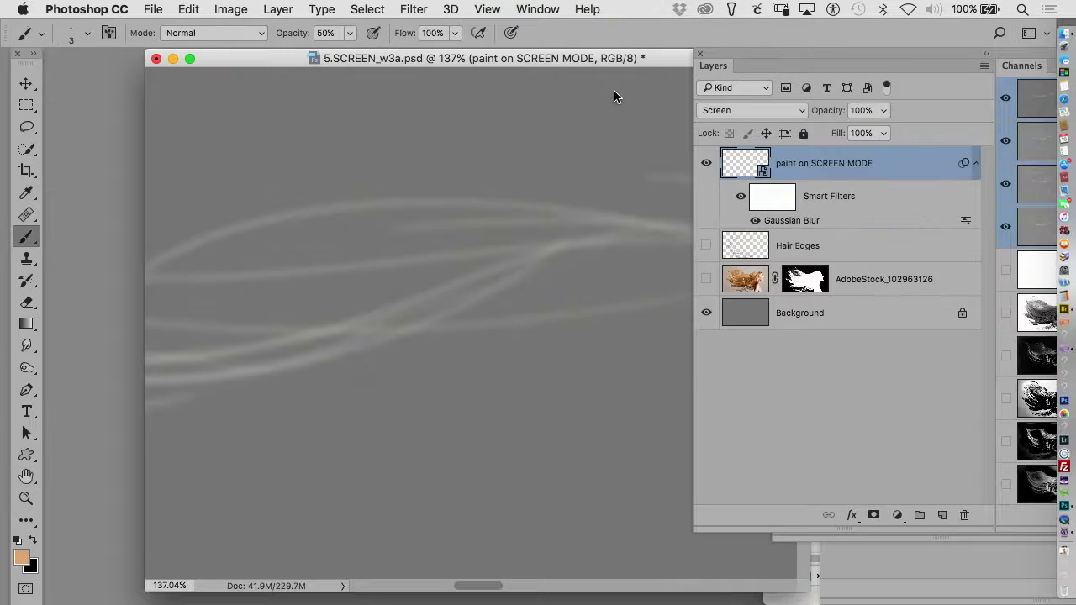
left_click(613, 91)
left_click(596, 239)
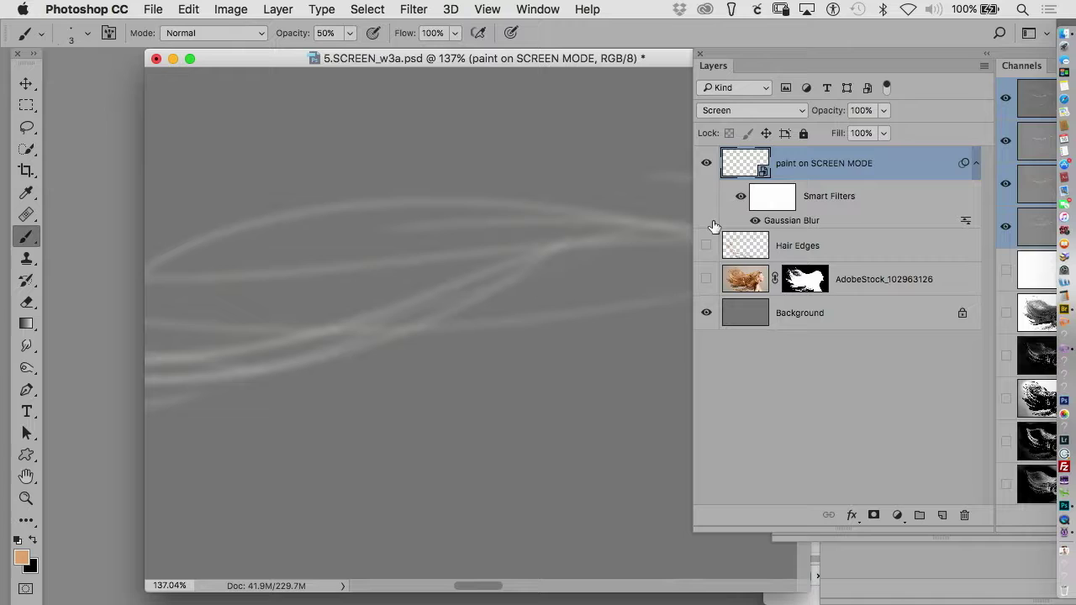
Target the smart filter mask with the default colours, and turn off the visibility of the smart filters
left_click(772, 202)
key("d")
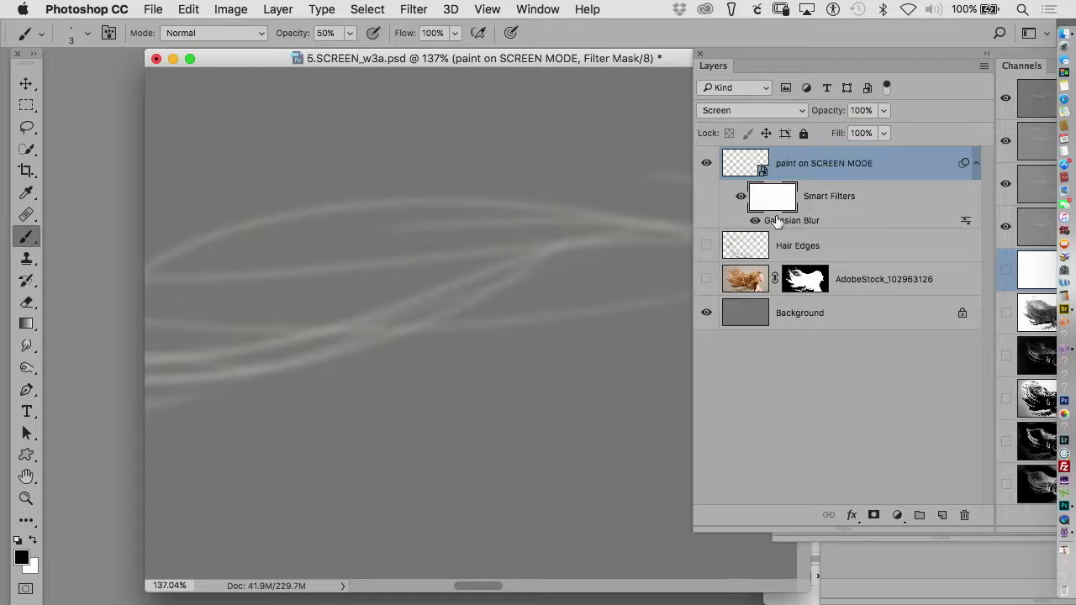
left_click(740, 199)
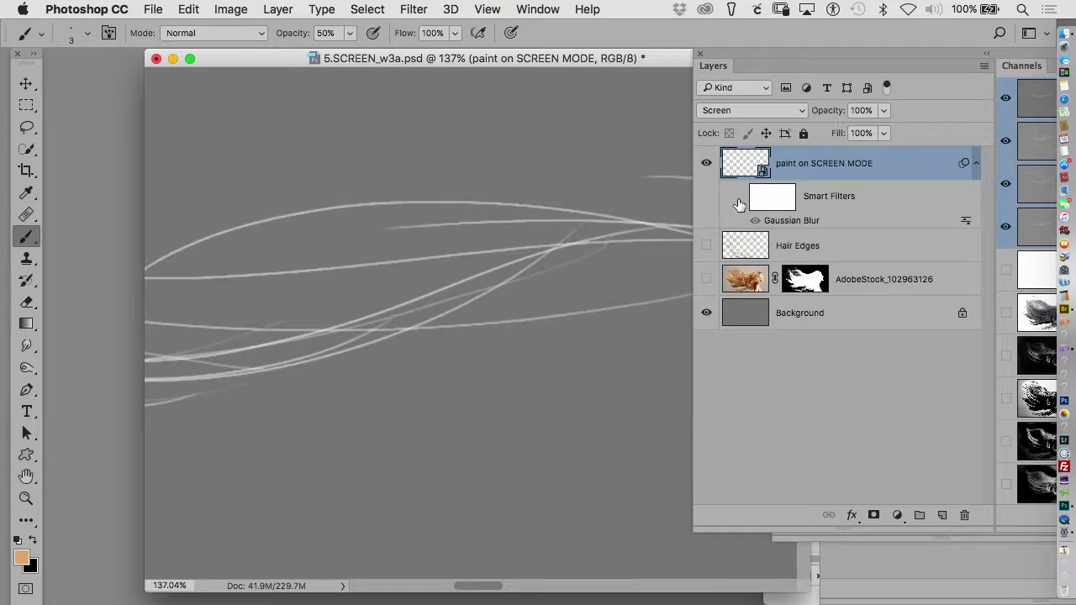
Adjust the radius of the Gaussian Blur smart filter on the paint on SCREEN MODE layer to blur the strands more strongly
double_click(773, 220)
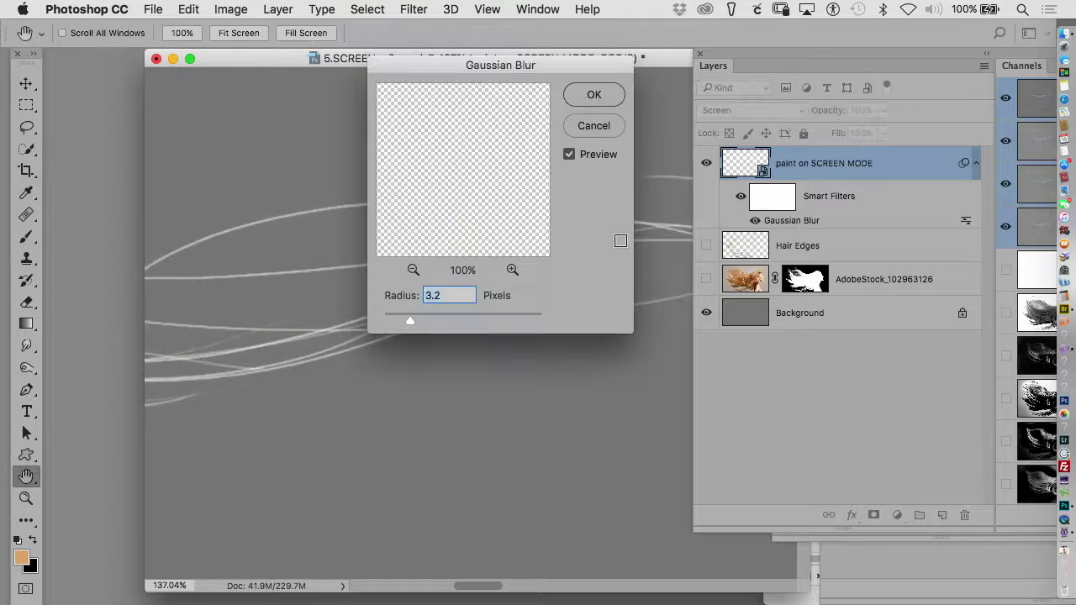
mouse_move(430, 324)
left_mouse_down()
mouse_move(457, 323)
mouse_move(393, 326)
mouse_move(410, 322)
left_mouse_up()
left_click(592, 96)
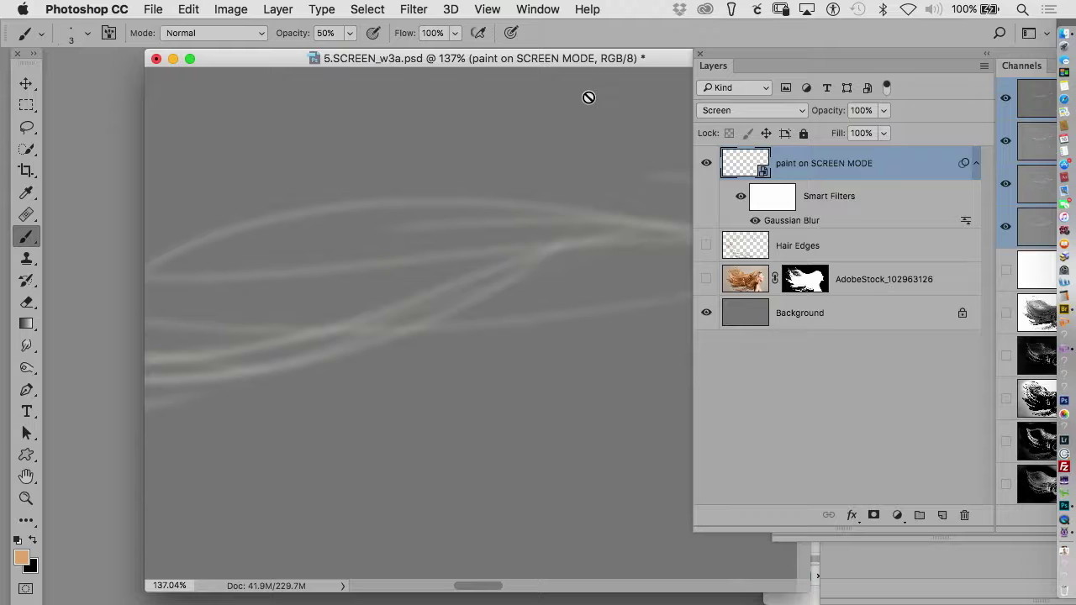
Invert the smart filter mask to black and paint white over the uppermost strand with a 67-pixel brush at 50% opacity
left_click(778, 196)
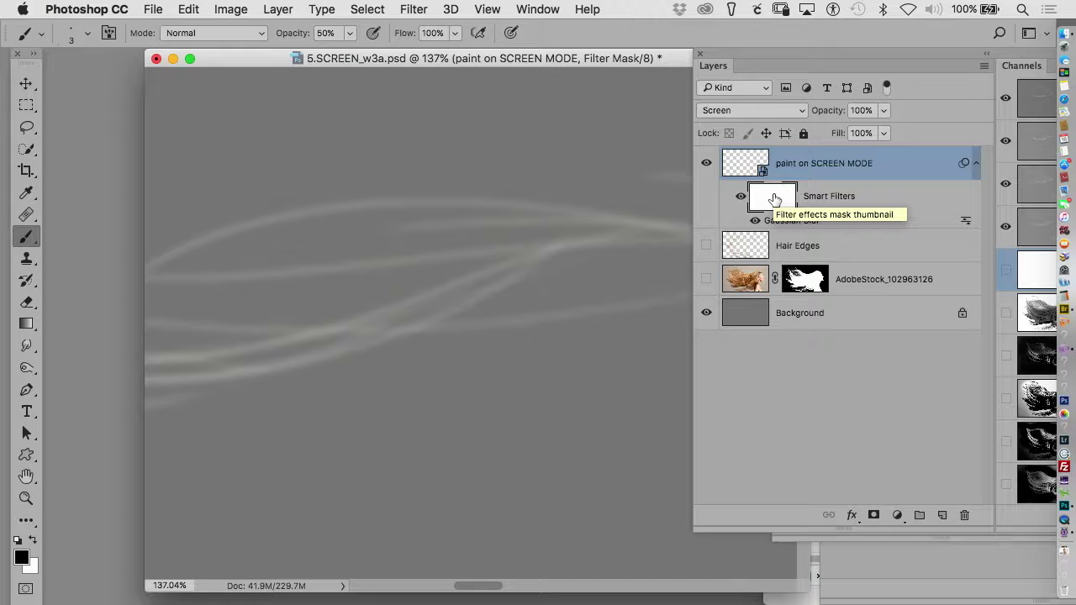
key("super+i")
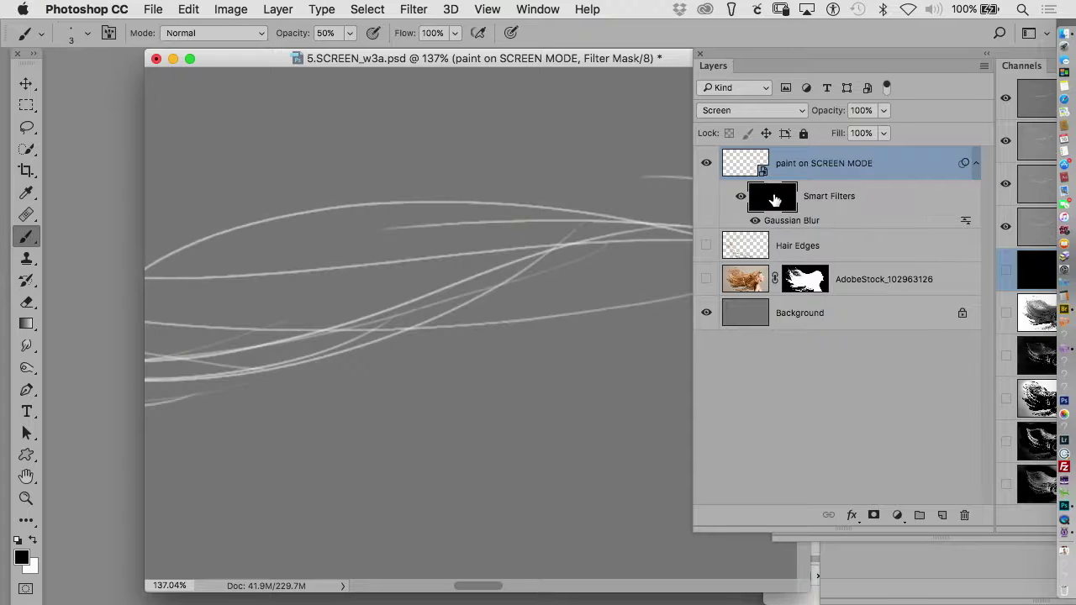
left_click_drag(402, 236, 434, 242, "ctrl+alt")
key("x")
mouse_move(484, 191)
left_mouse_down()
mouse_move(396, 191)
mouse_move(247, 230)
mouse_move(281, 211)
mouse_move(479, 202)
mouse_move(413, 180)
left_mouse_up()
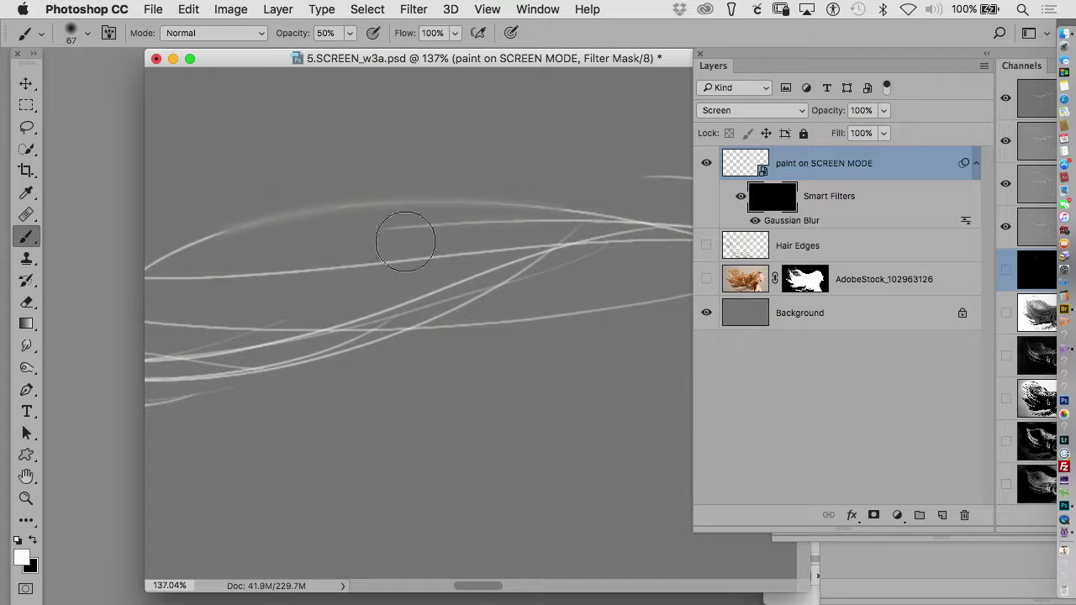
Paint white on the filter mask along the upper strands to soften their ends, and briefly toggle the AdobeStock_102963126 layer's visibility
key("super+minus")
key("super+minus")
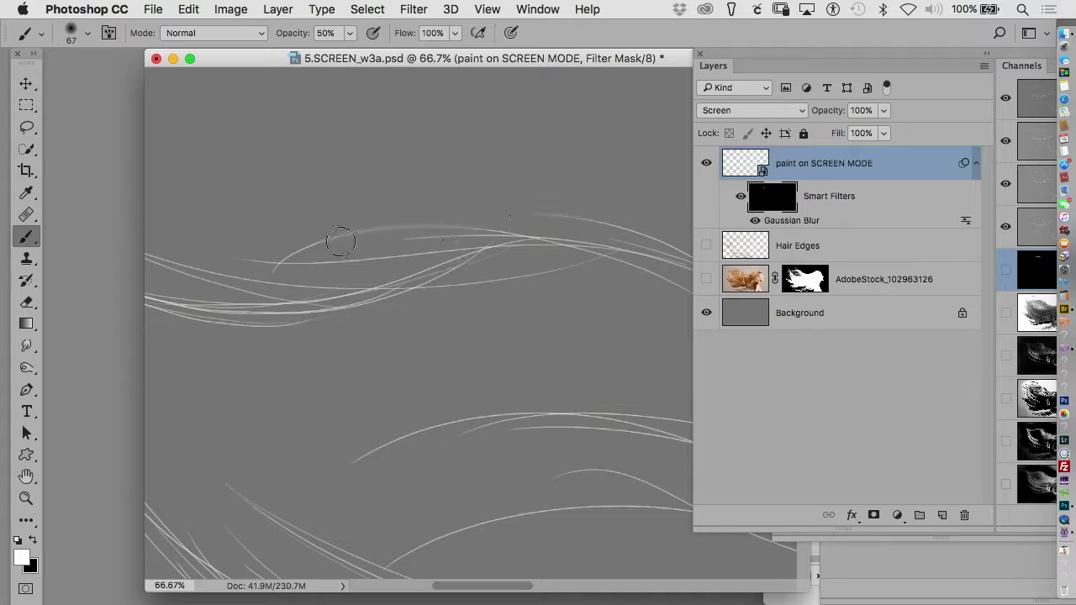
mouse_move(340, 241)
left_mouse_down()
mouse_move(265, 264)
mouse_move(232, 252)
mouse_move(497, 243)
left_mouse_up()
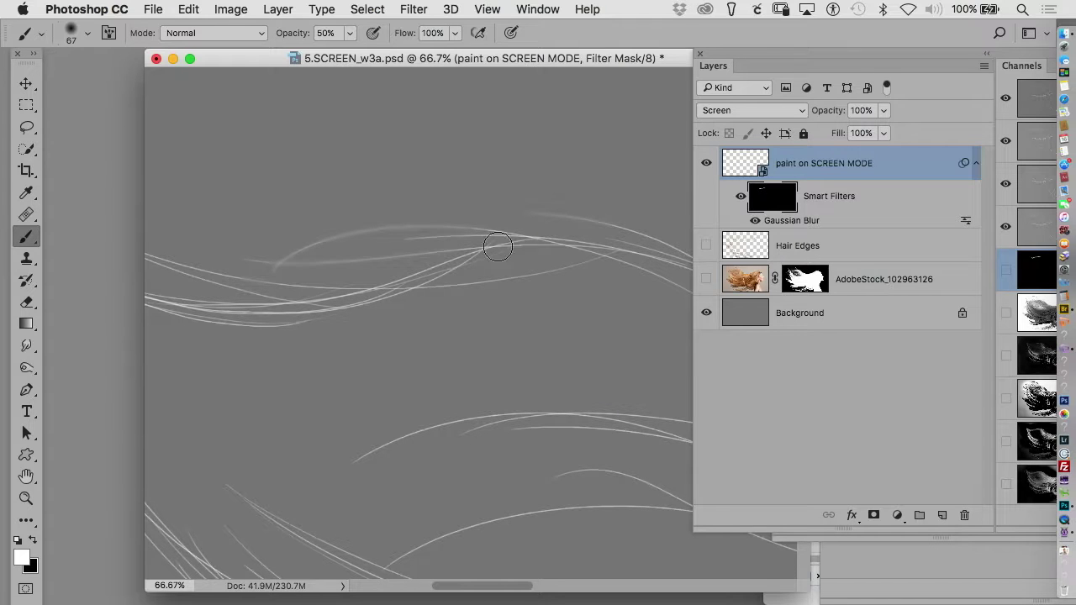
left_click(709, 284)
left_click(708, 279)
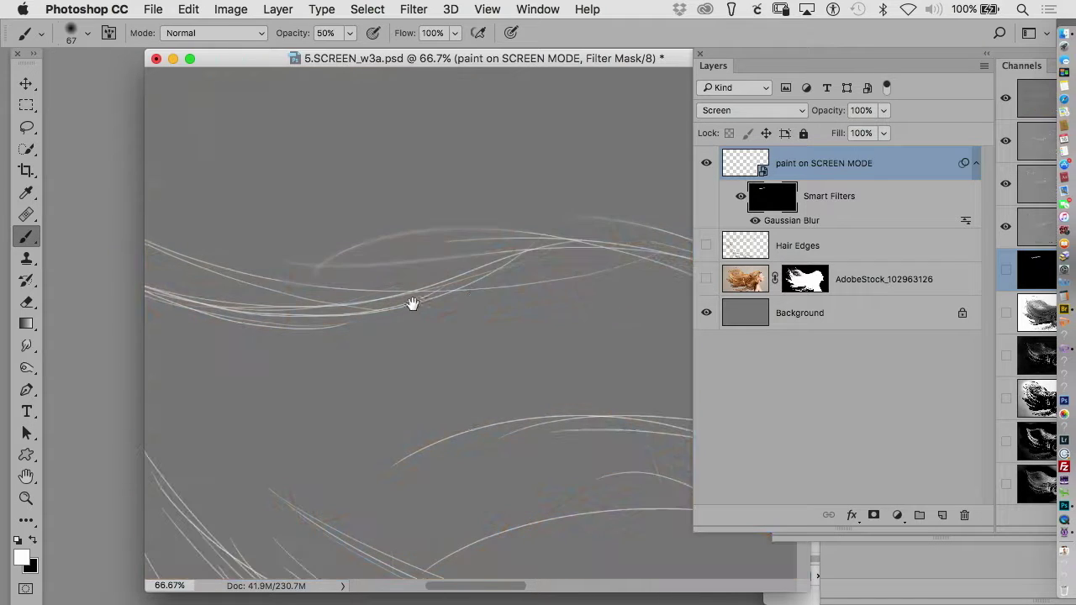
Paint white on the filter mask over the strand tips in the middle and upper-left hair to blur them selectively
left_click_drag(412, 303, 547, 284)
left_click_drag(597, 405, 623, 401)
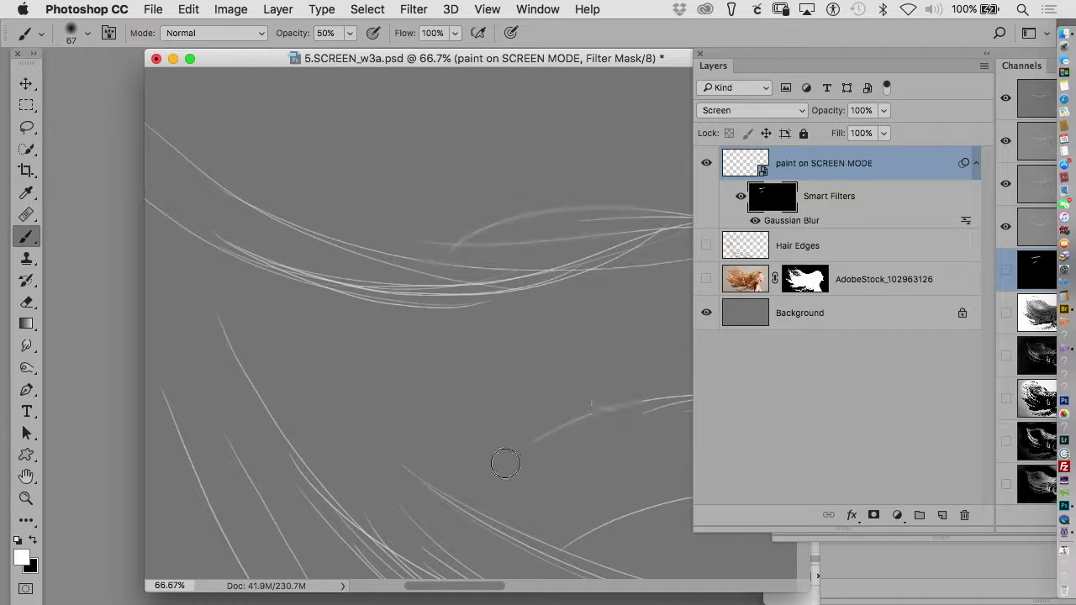
left_click_drag(505, 463, 627, 404)
mouse_move(479, 412)
left_mouse_down()
mouse_move(578, 425)
mouse_move(628, 472)
left_mouse_up()
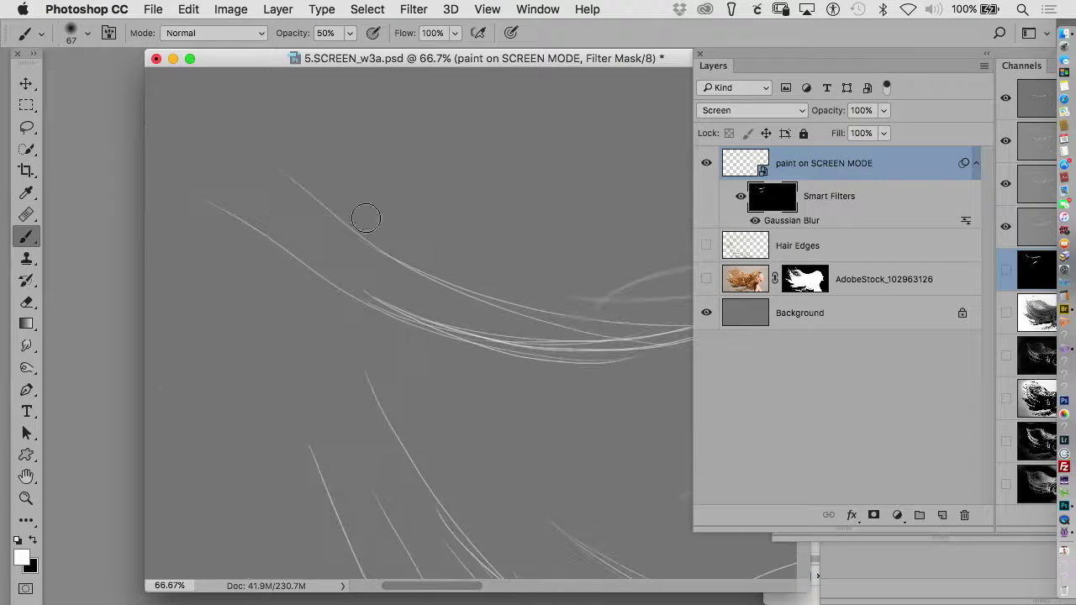
mouse_move(366, 218)
left_mouse_down()
mouse_move(399, 263)
mouse_move(402, 243)
mouse_move(447, 281)
left_mouse_up()
mouse_move(346, 286)
left_mouse_down()
mouse_move(291, 244)
mouse_move(426, 322)
mouse_move(524, 334)
left_mouse_up()
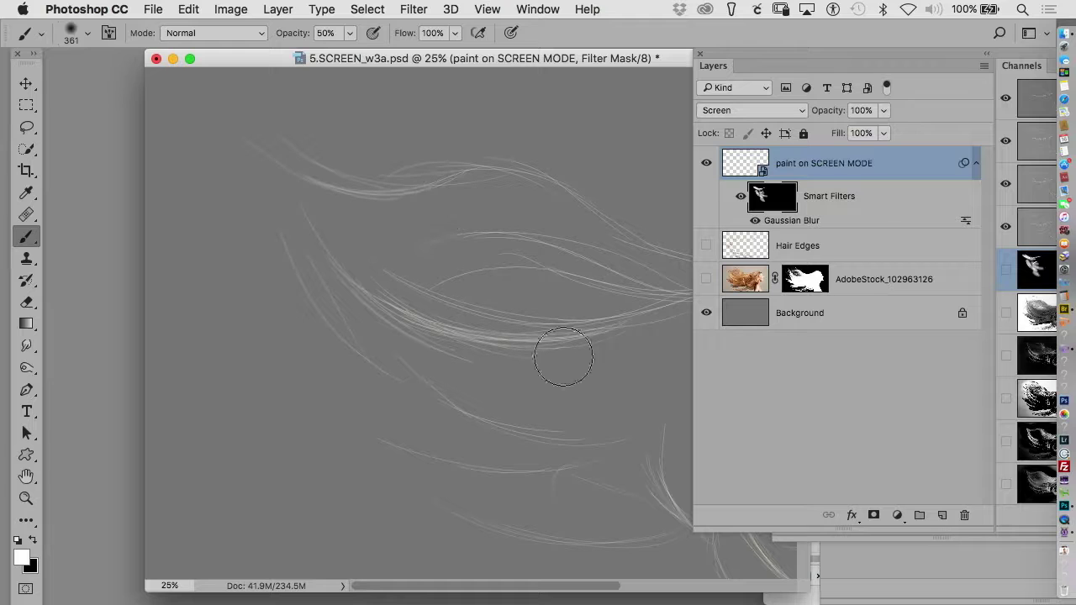
Show the AdobeStock_102963126 layer to view the softened strands against the hair
scroll(430, 368, "down", 3)
scroll(430, 368, "right", 3)
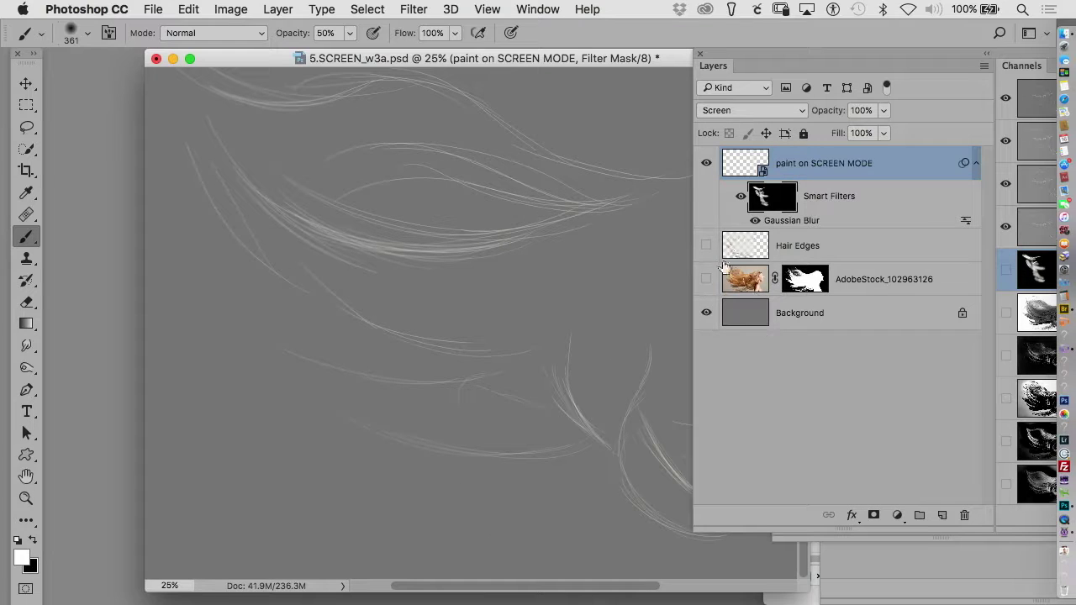
left_click(706, 279)
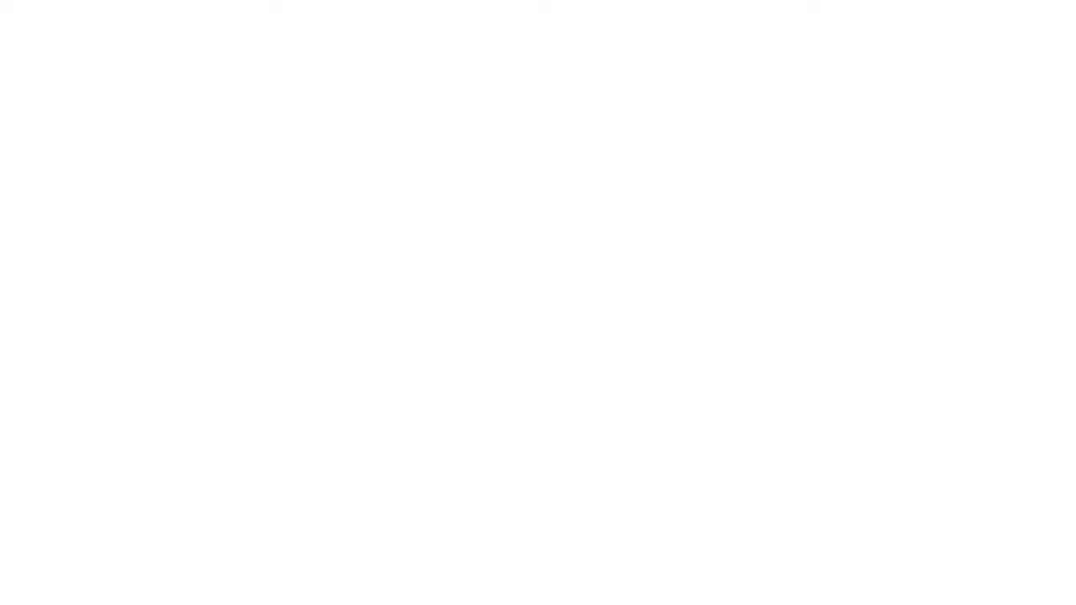